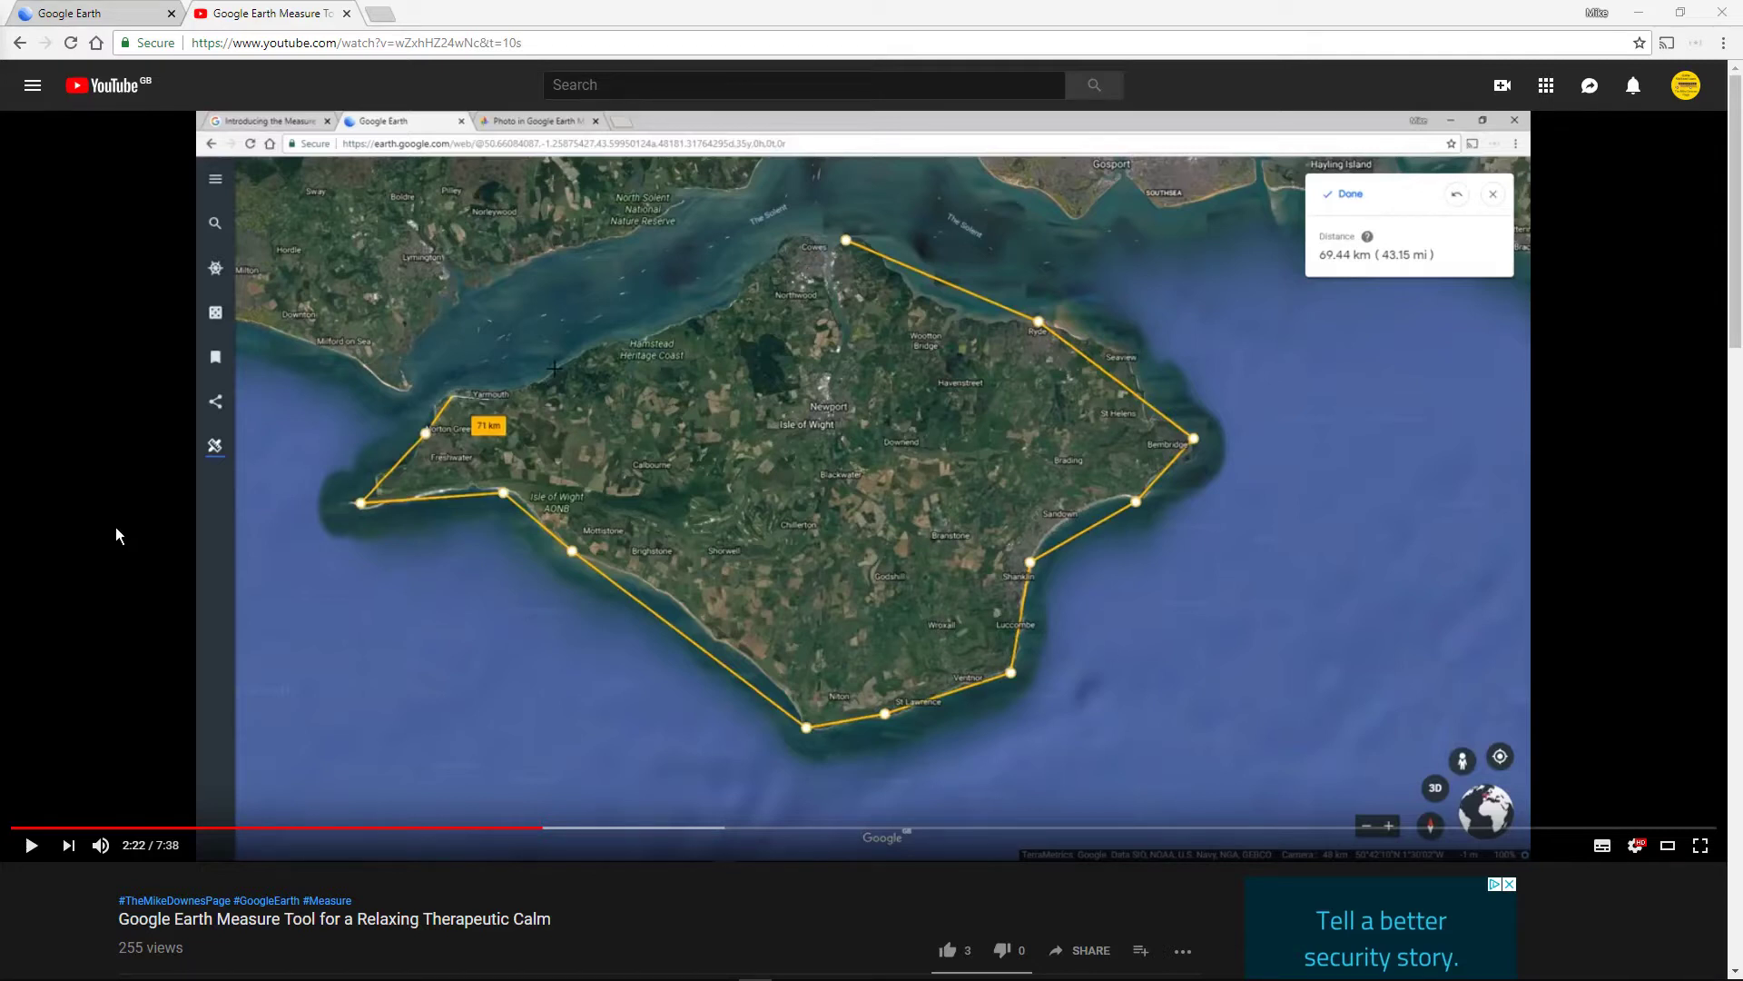
# Step: Scroll down to show the title, channel and description of 'Google Earth Measure Tool for a Relaxing Therapeutic Calm'
pyautogui.scroll(-2, 116, 528)
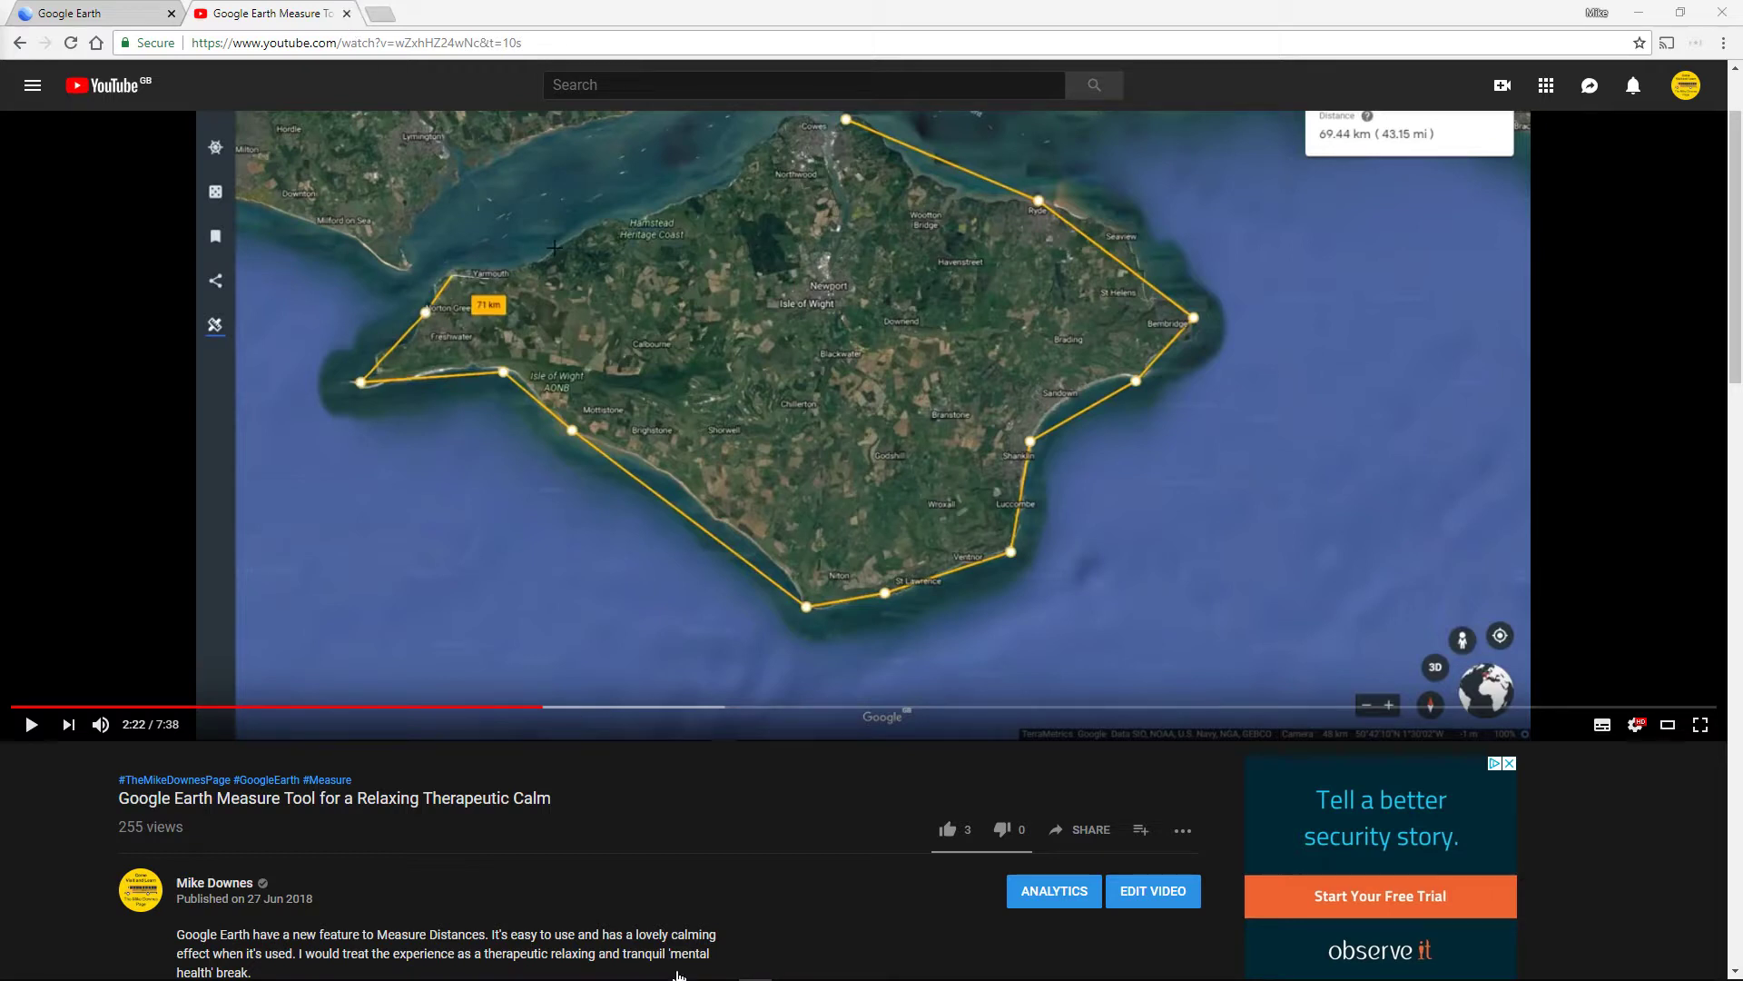
# Step: Paste 'Google Earth Measure Geometry Game Pentagon' under the hashtags in Notepad, then minimize it
pyautogui.click(927, 968)
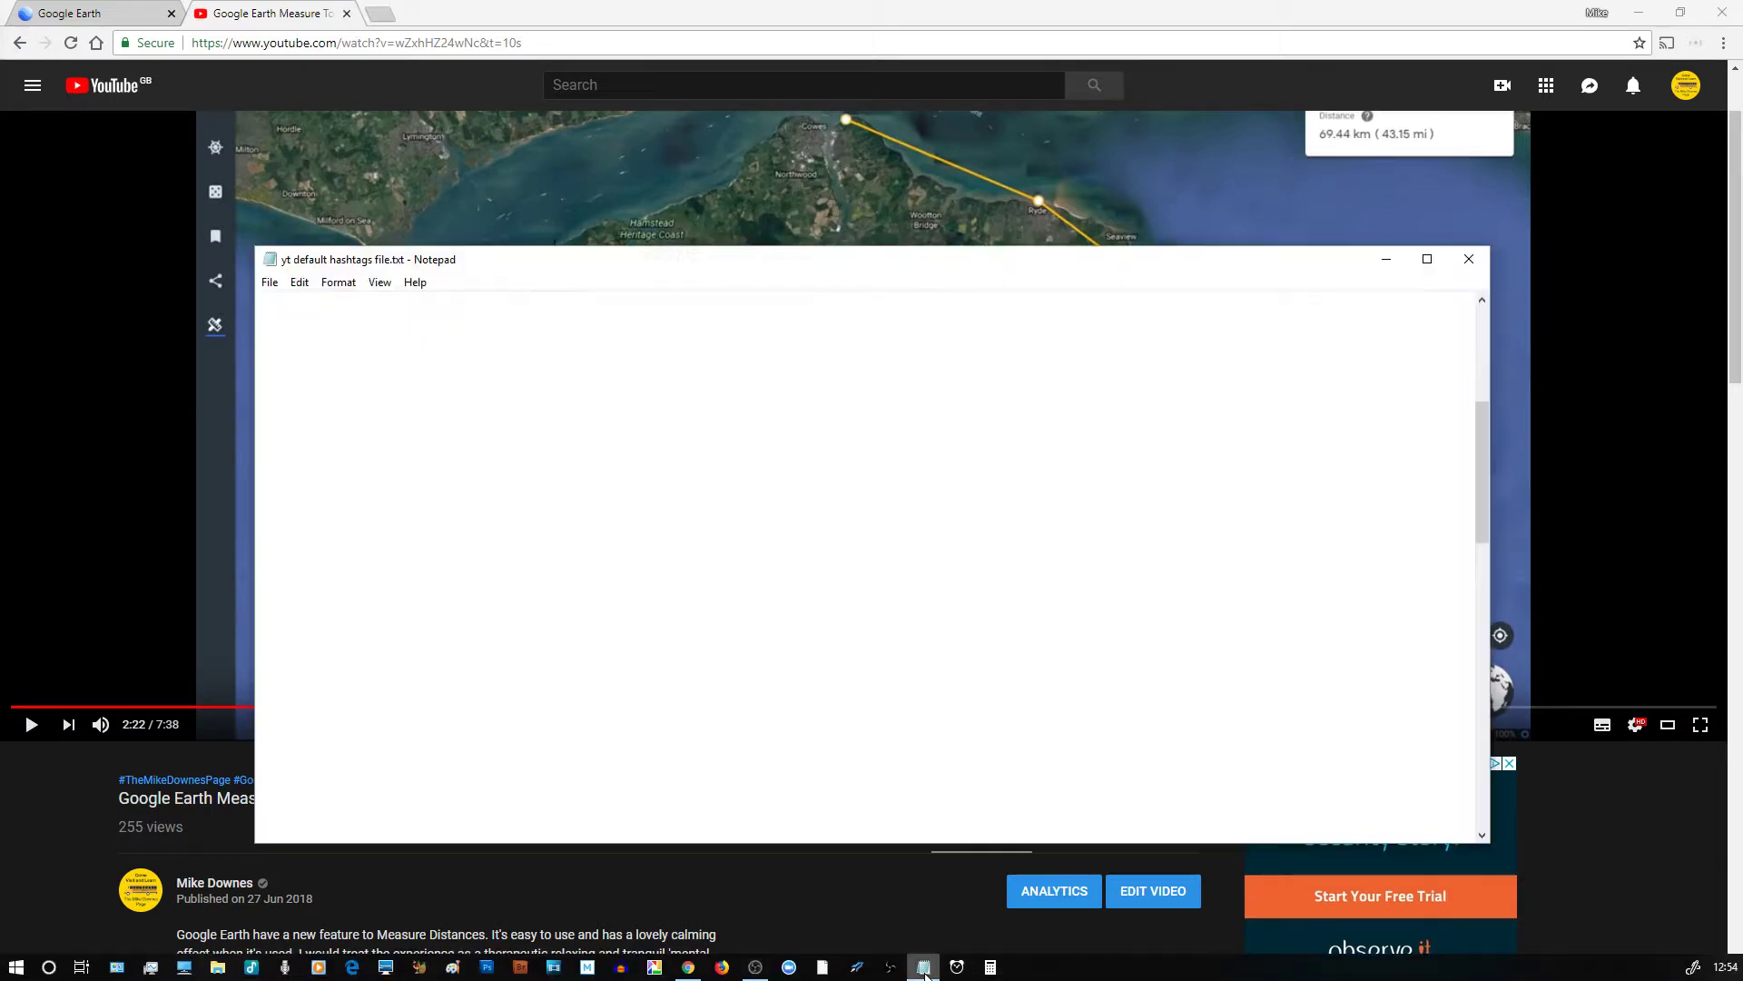
pyautogui.write('Google Earth Measure Geometry Game Pentagon')
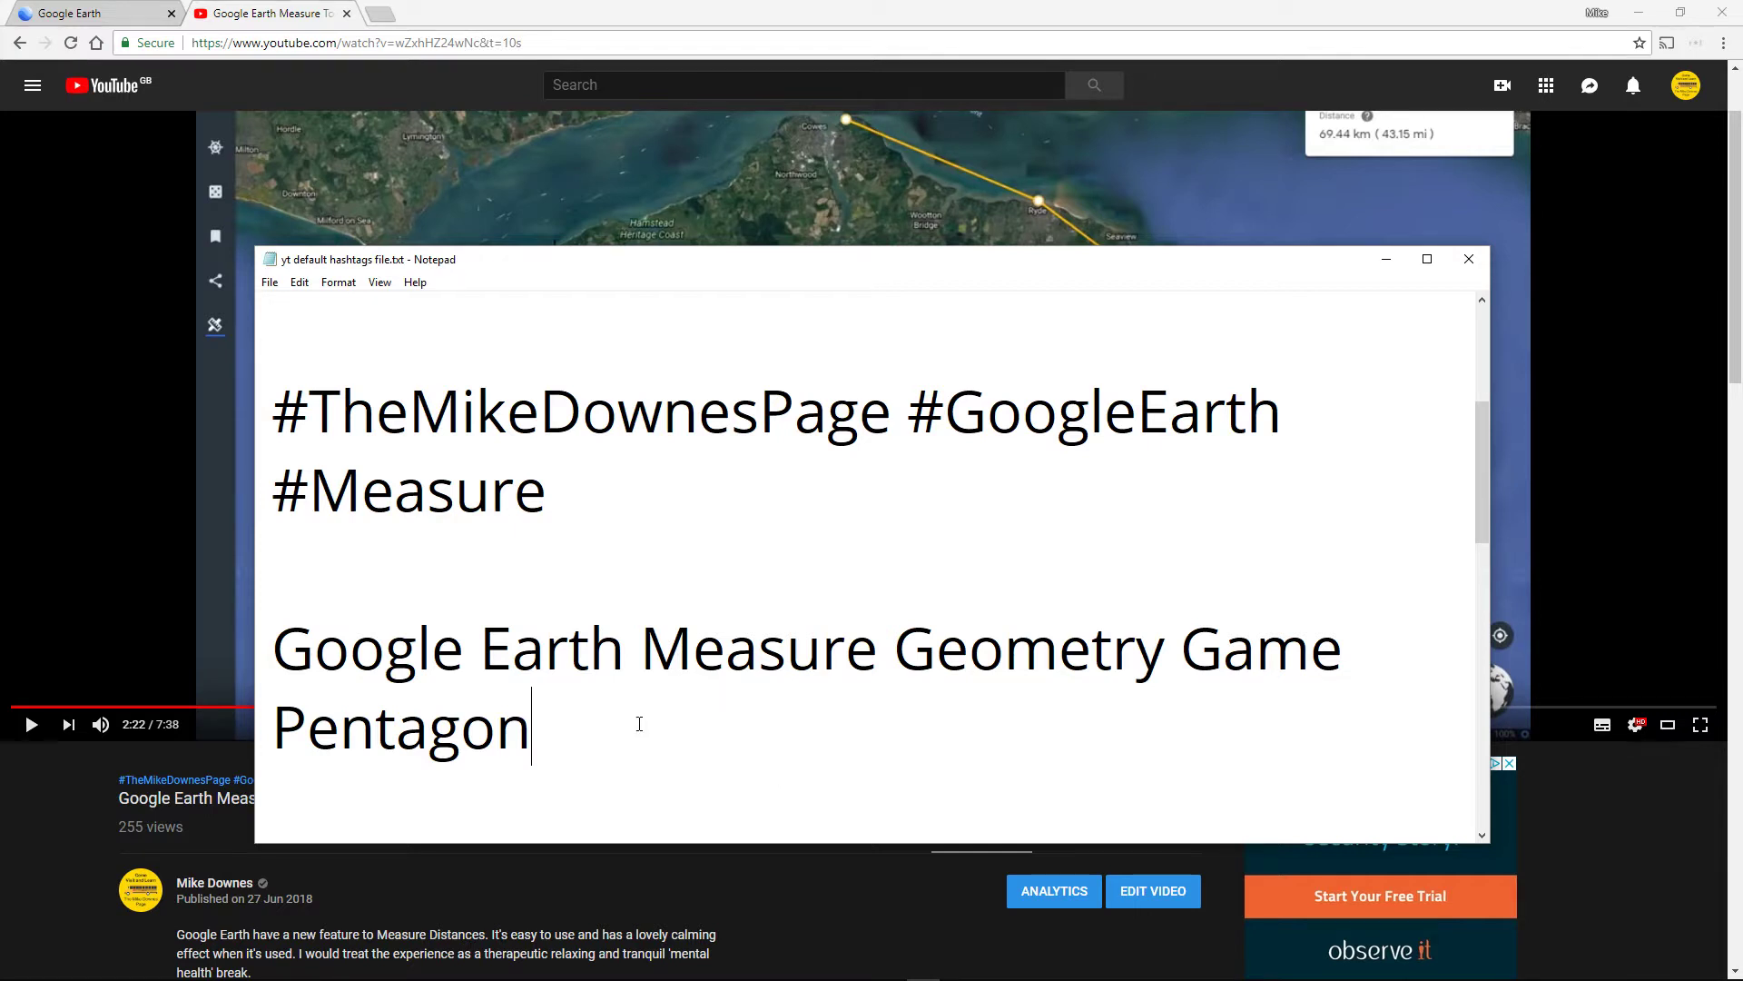
pyautogui.click(1390, 261)
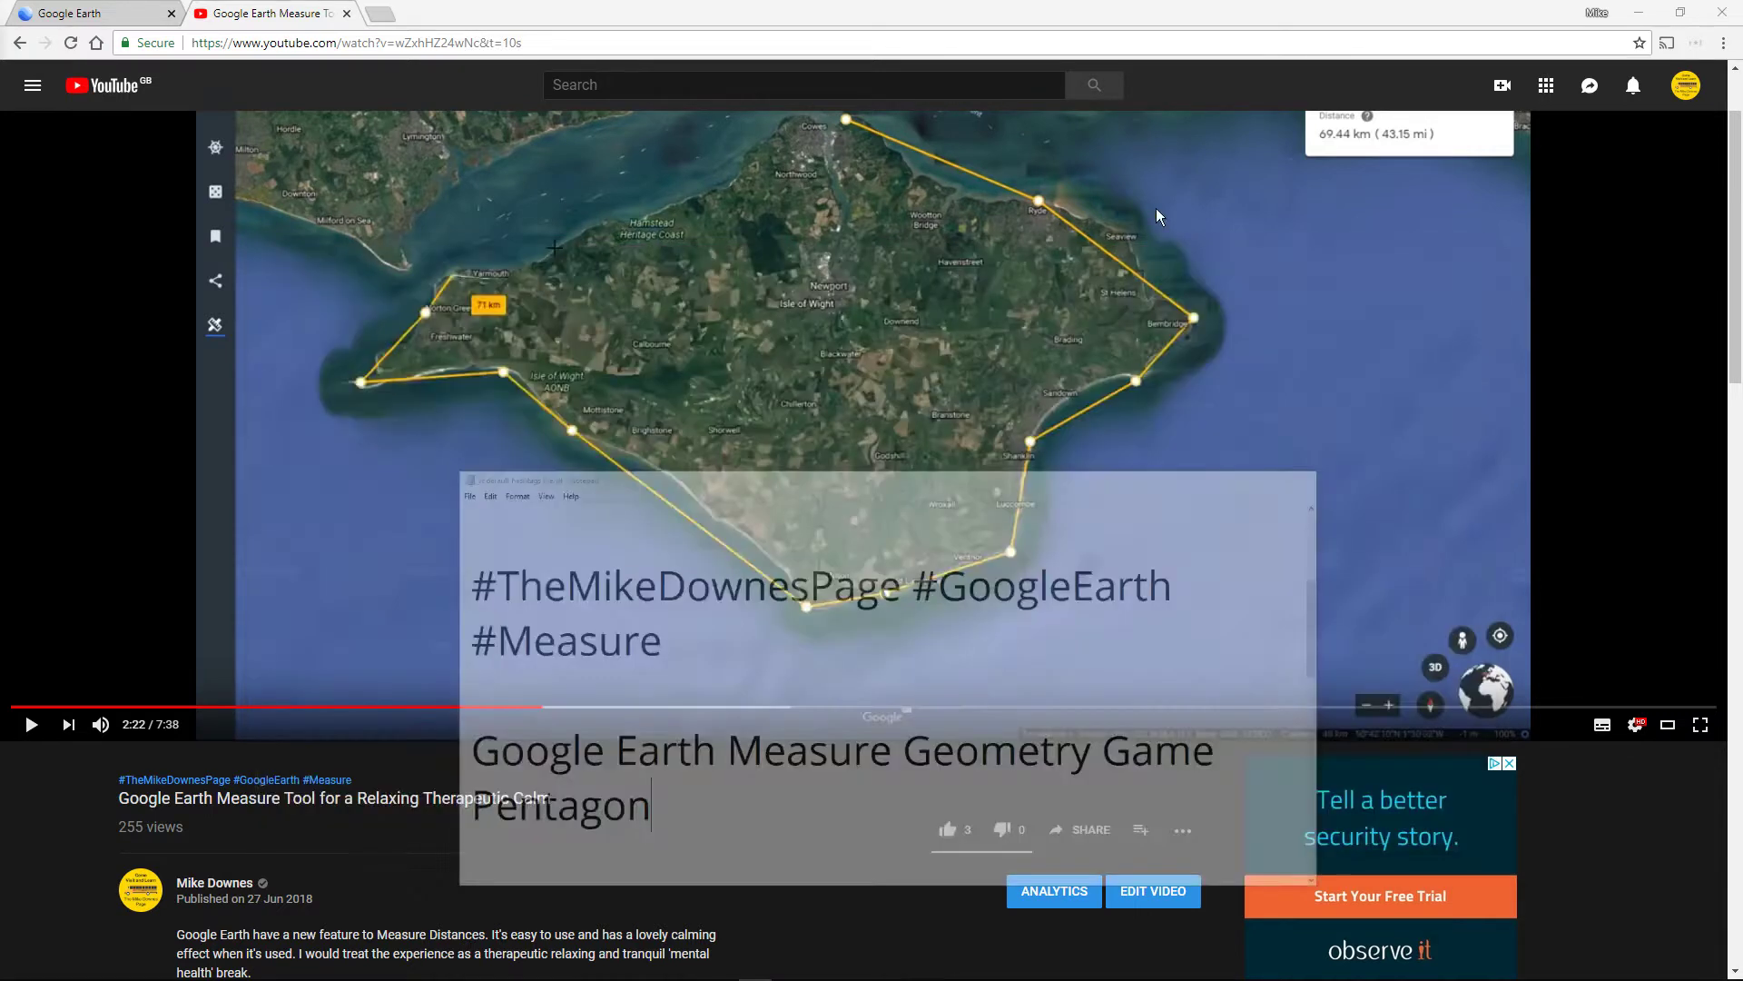
# Step: Close the YouTube tab and search Google Earth for 'pentagon'
pyautogui.click(347, 14)
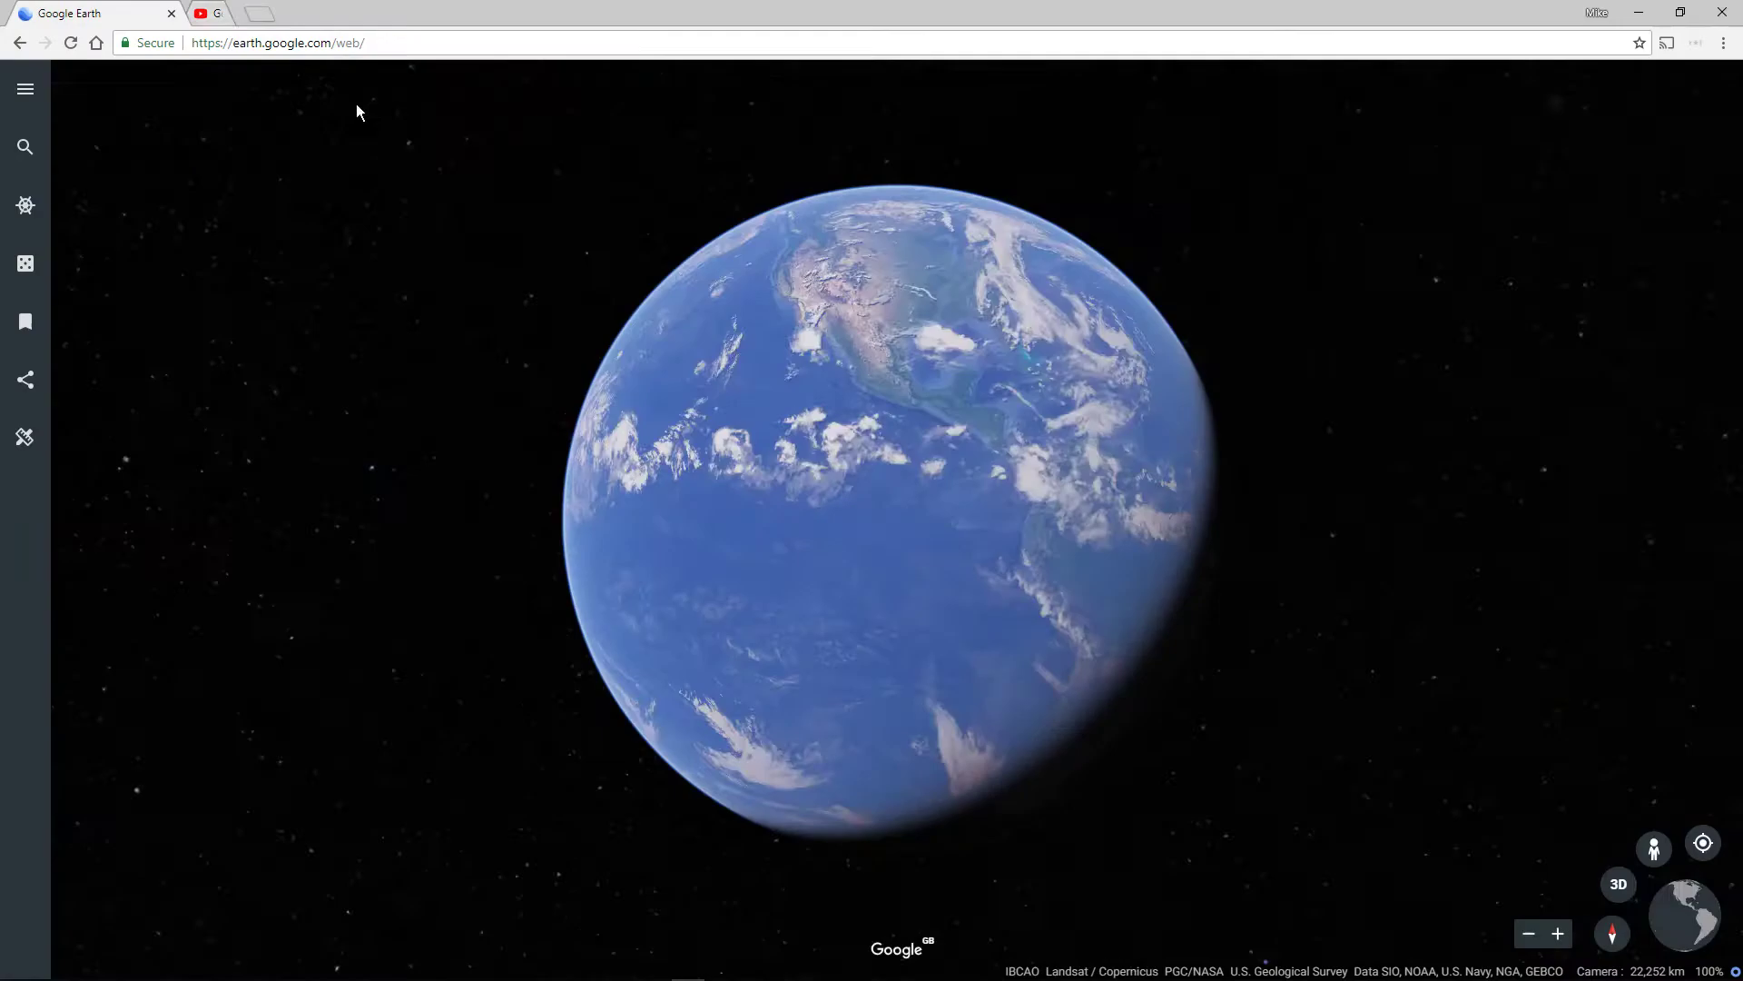
pyautogui.click(24, 148)
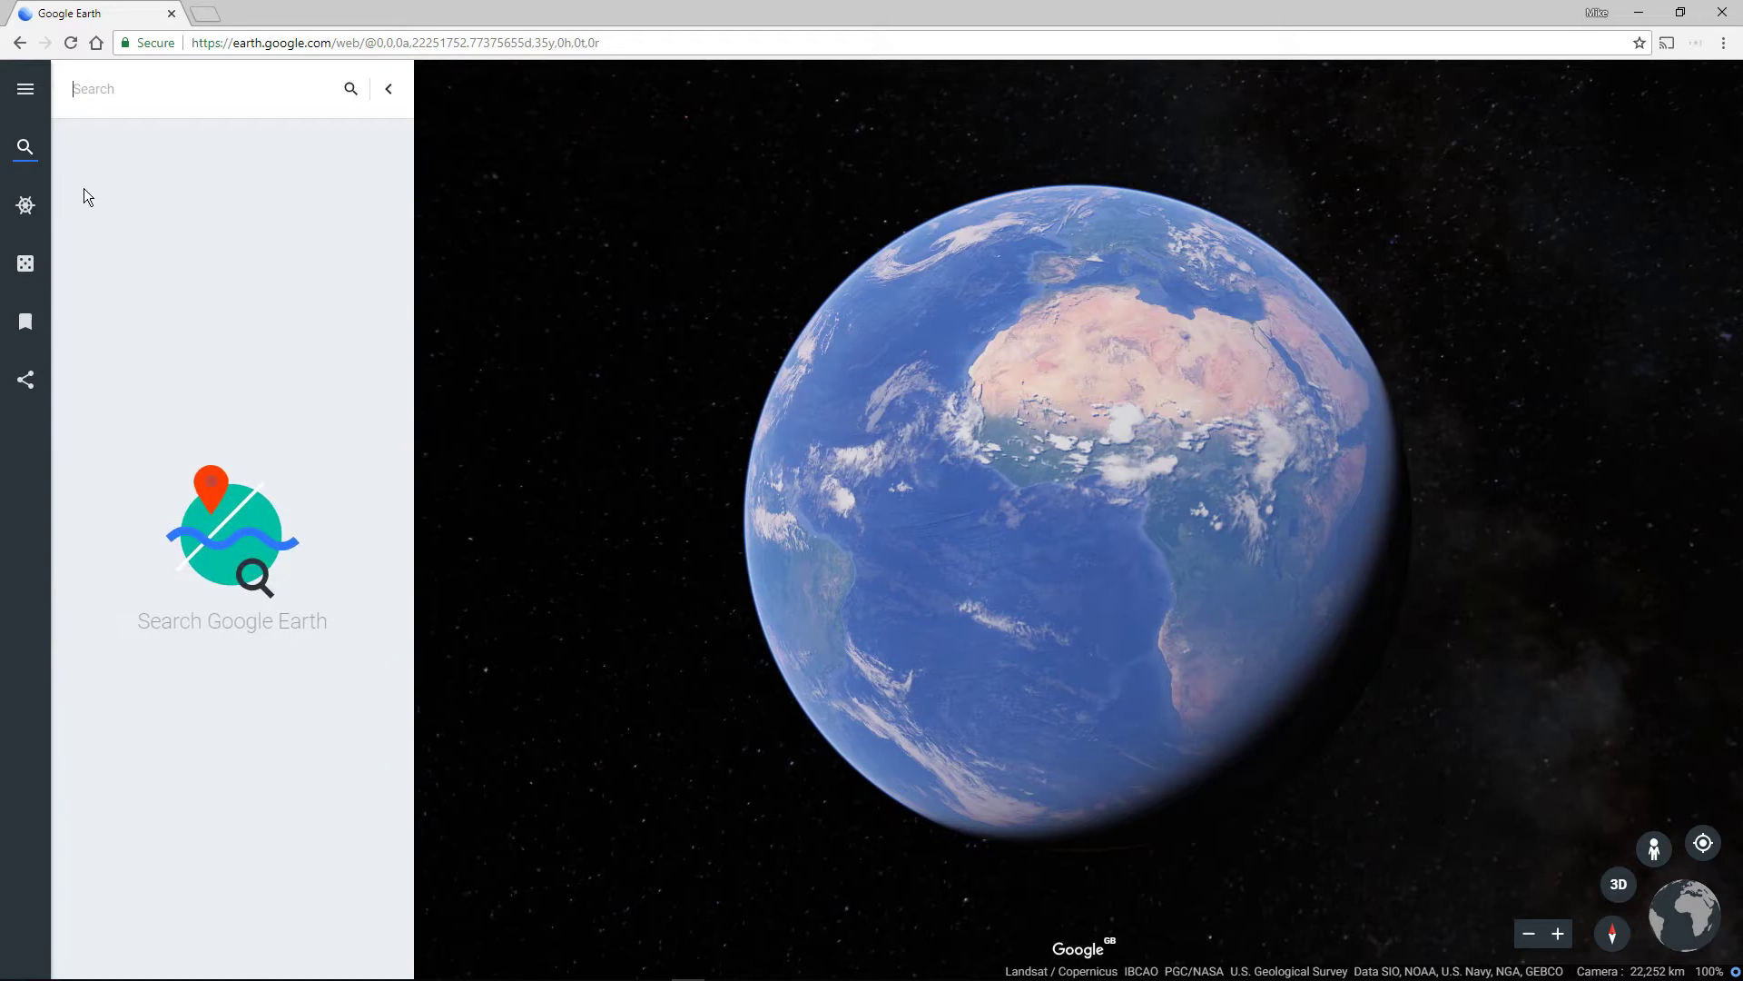
pyautogui.write('penat')
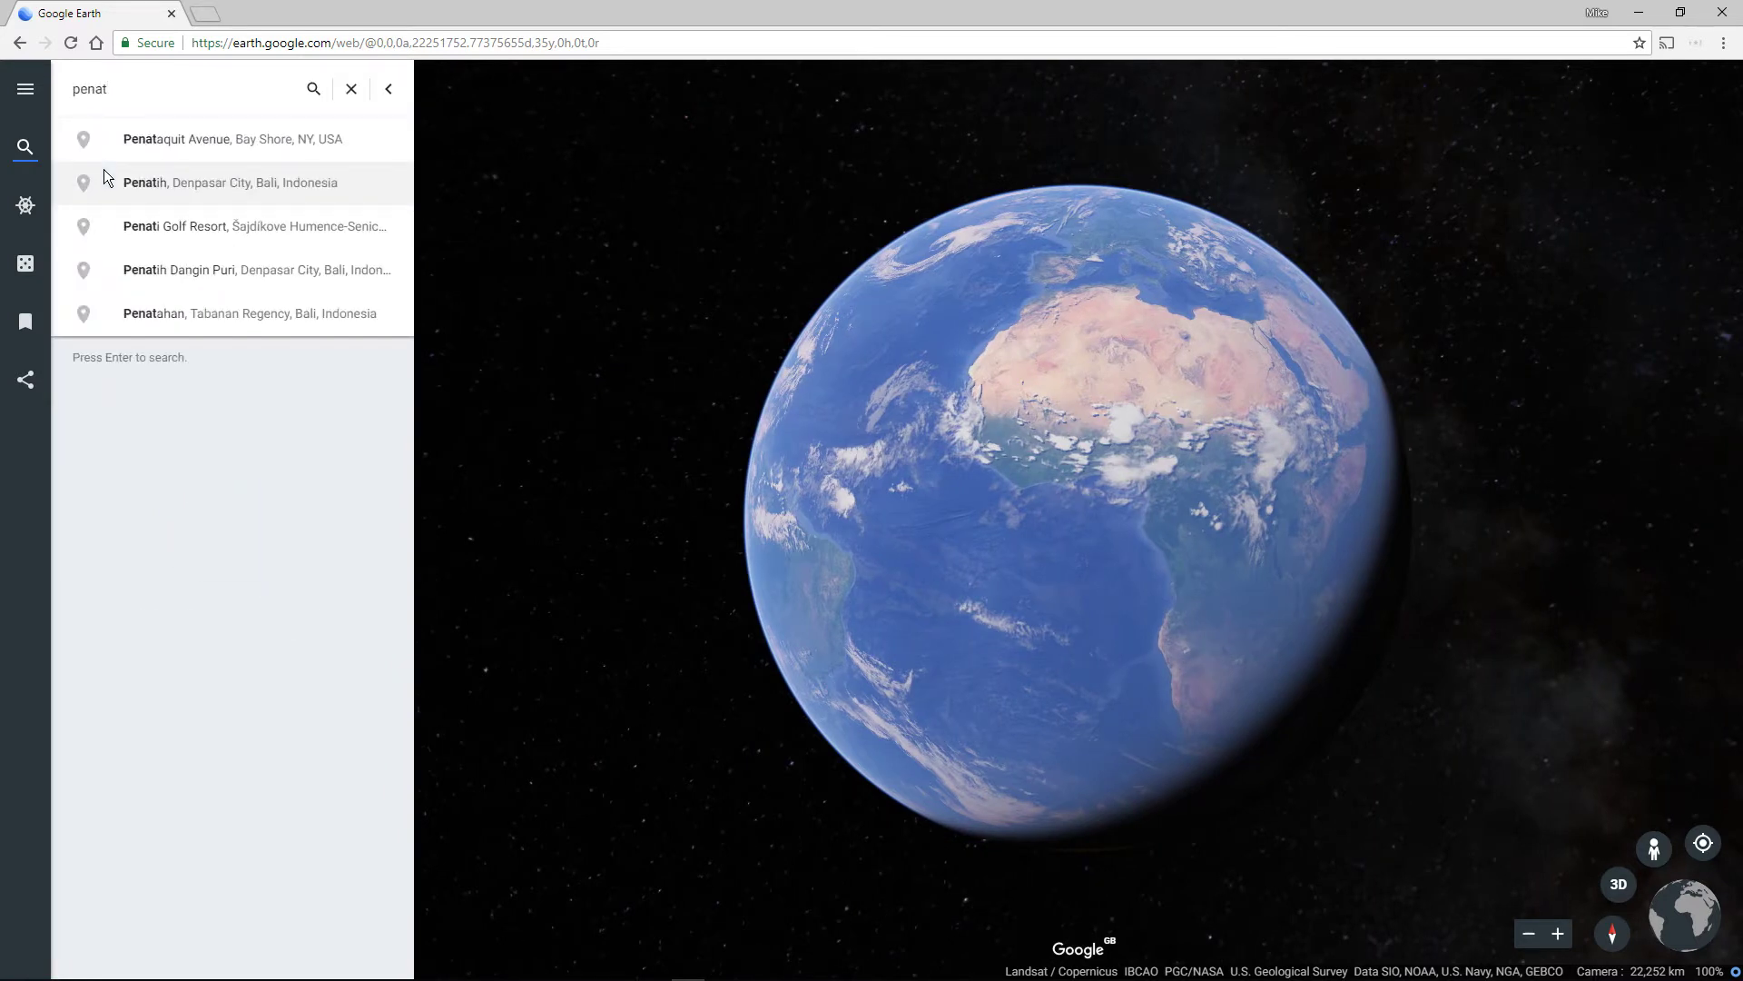
pyautogui.press('BackSpace')
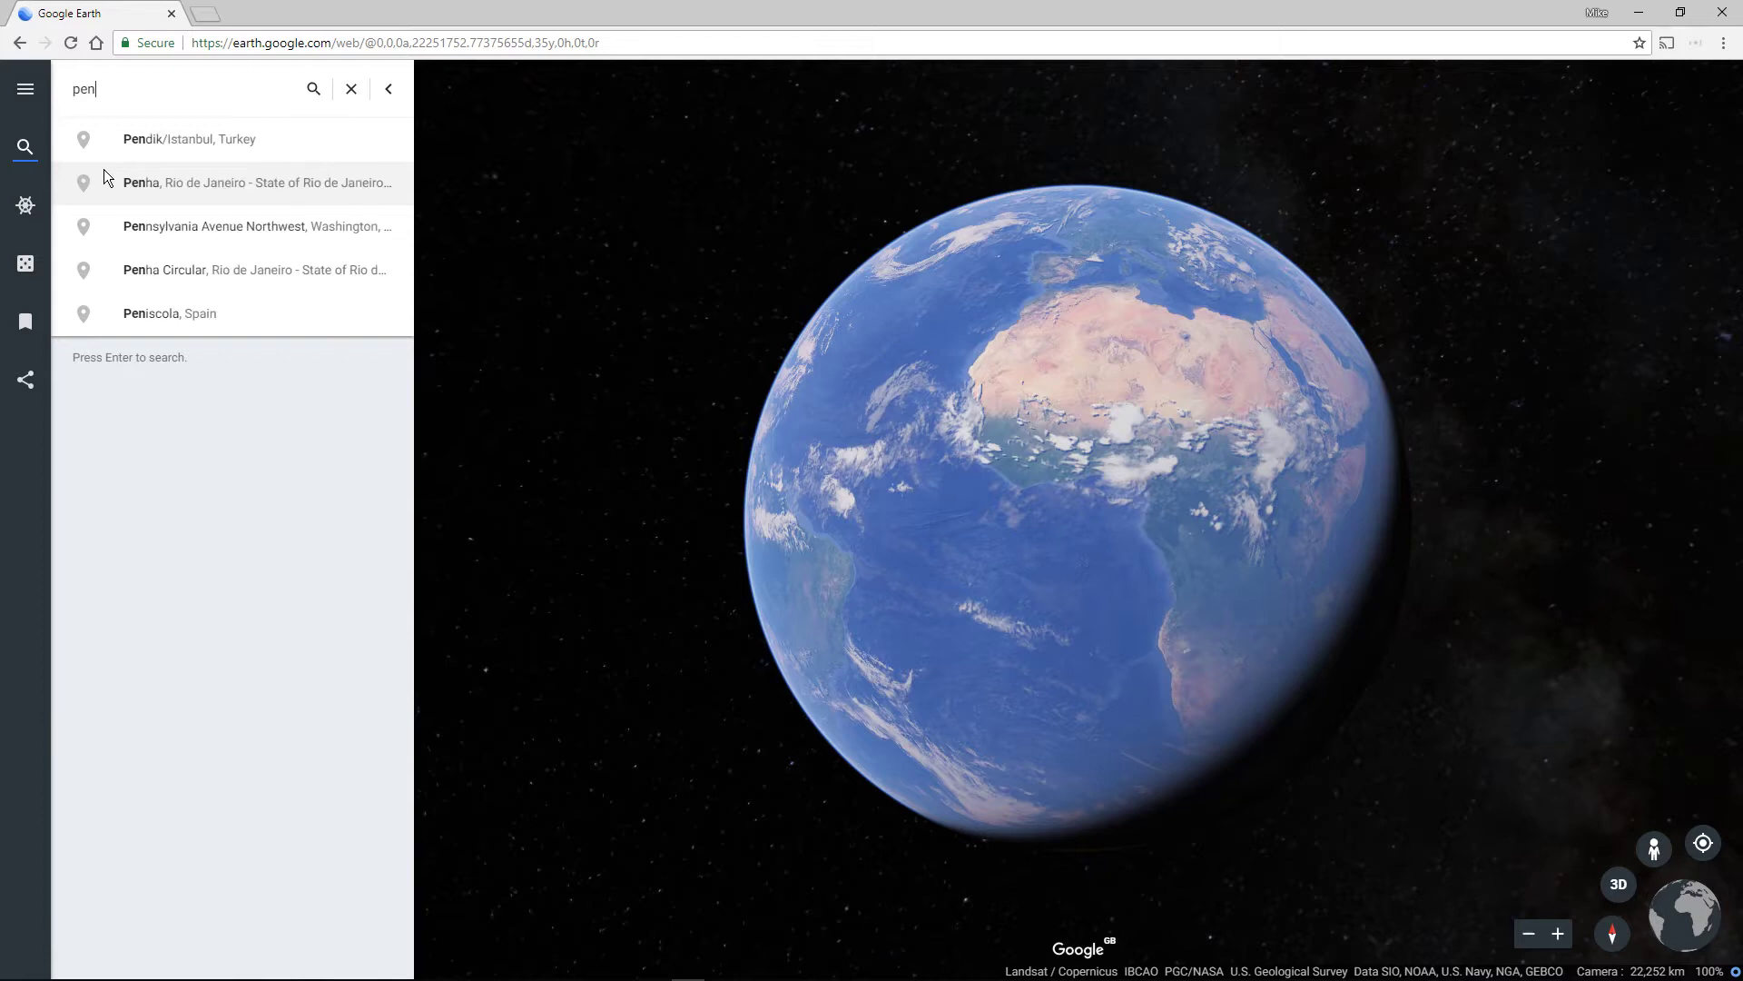
pyautogui.write('tagon')
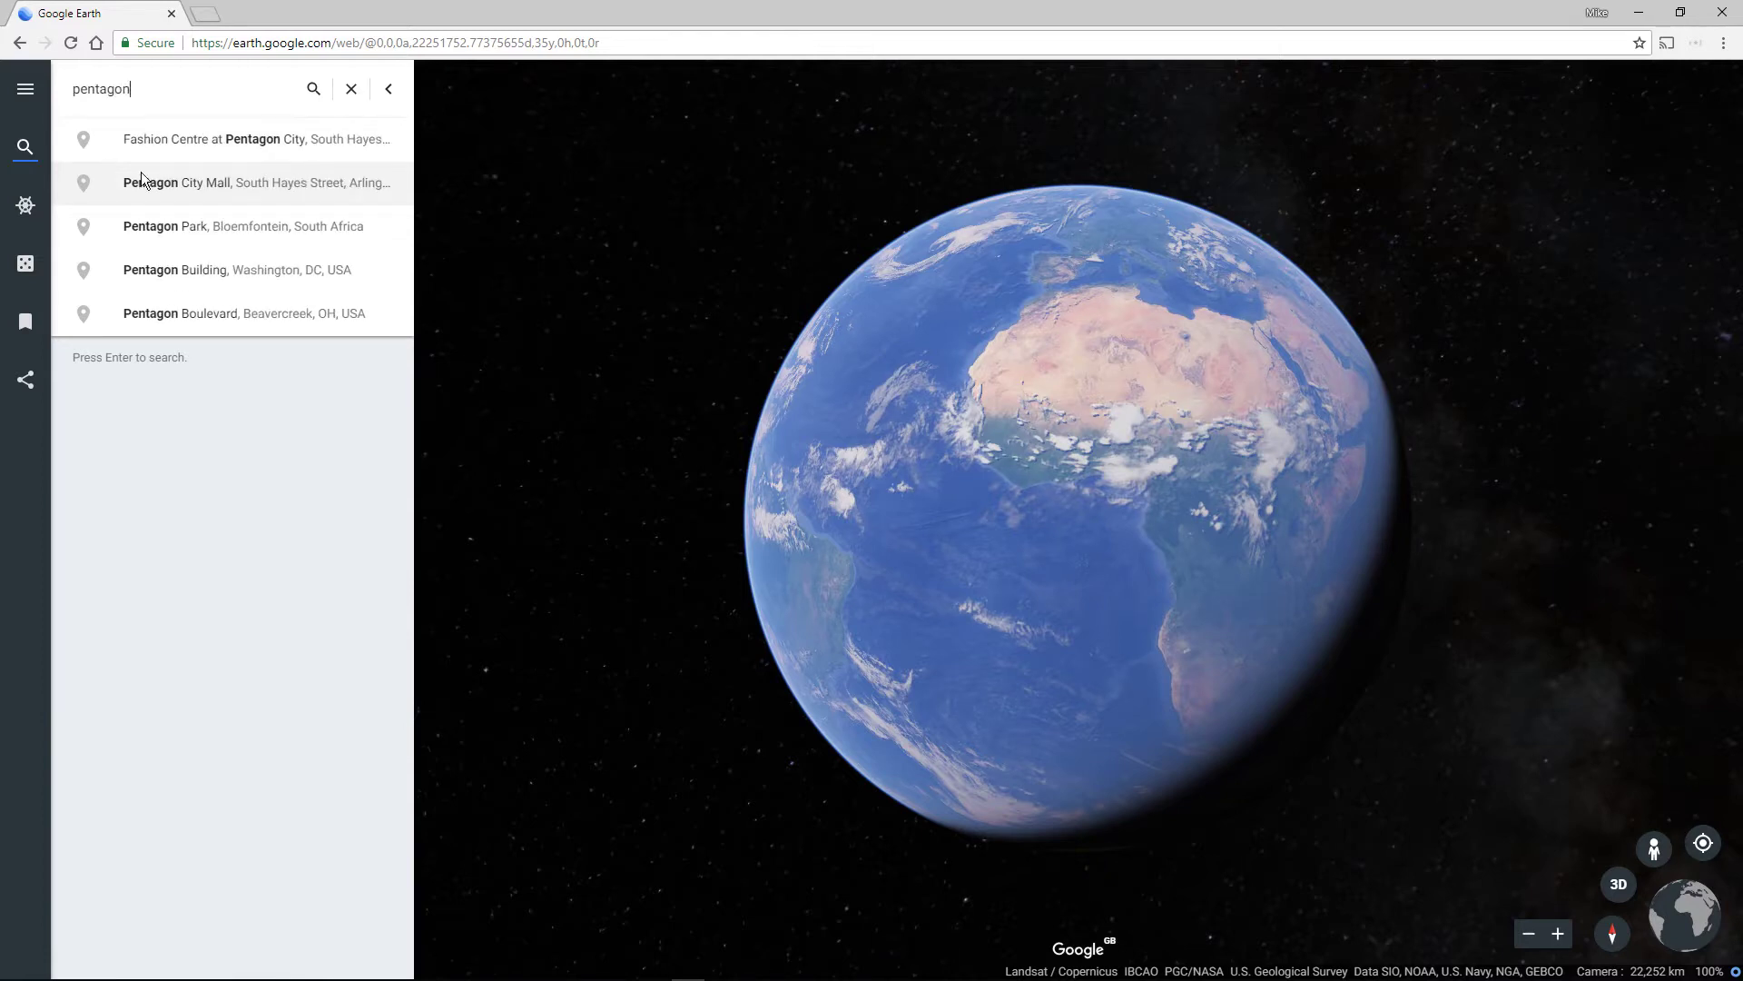
# Step: Fly to the Pentagon Building, zoom out, switch to 2D and close its information card
pyautogui.click(186, 270)
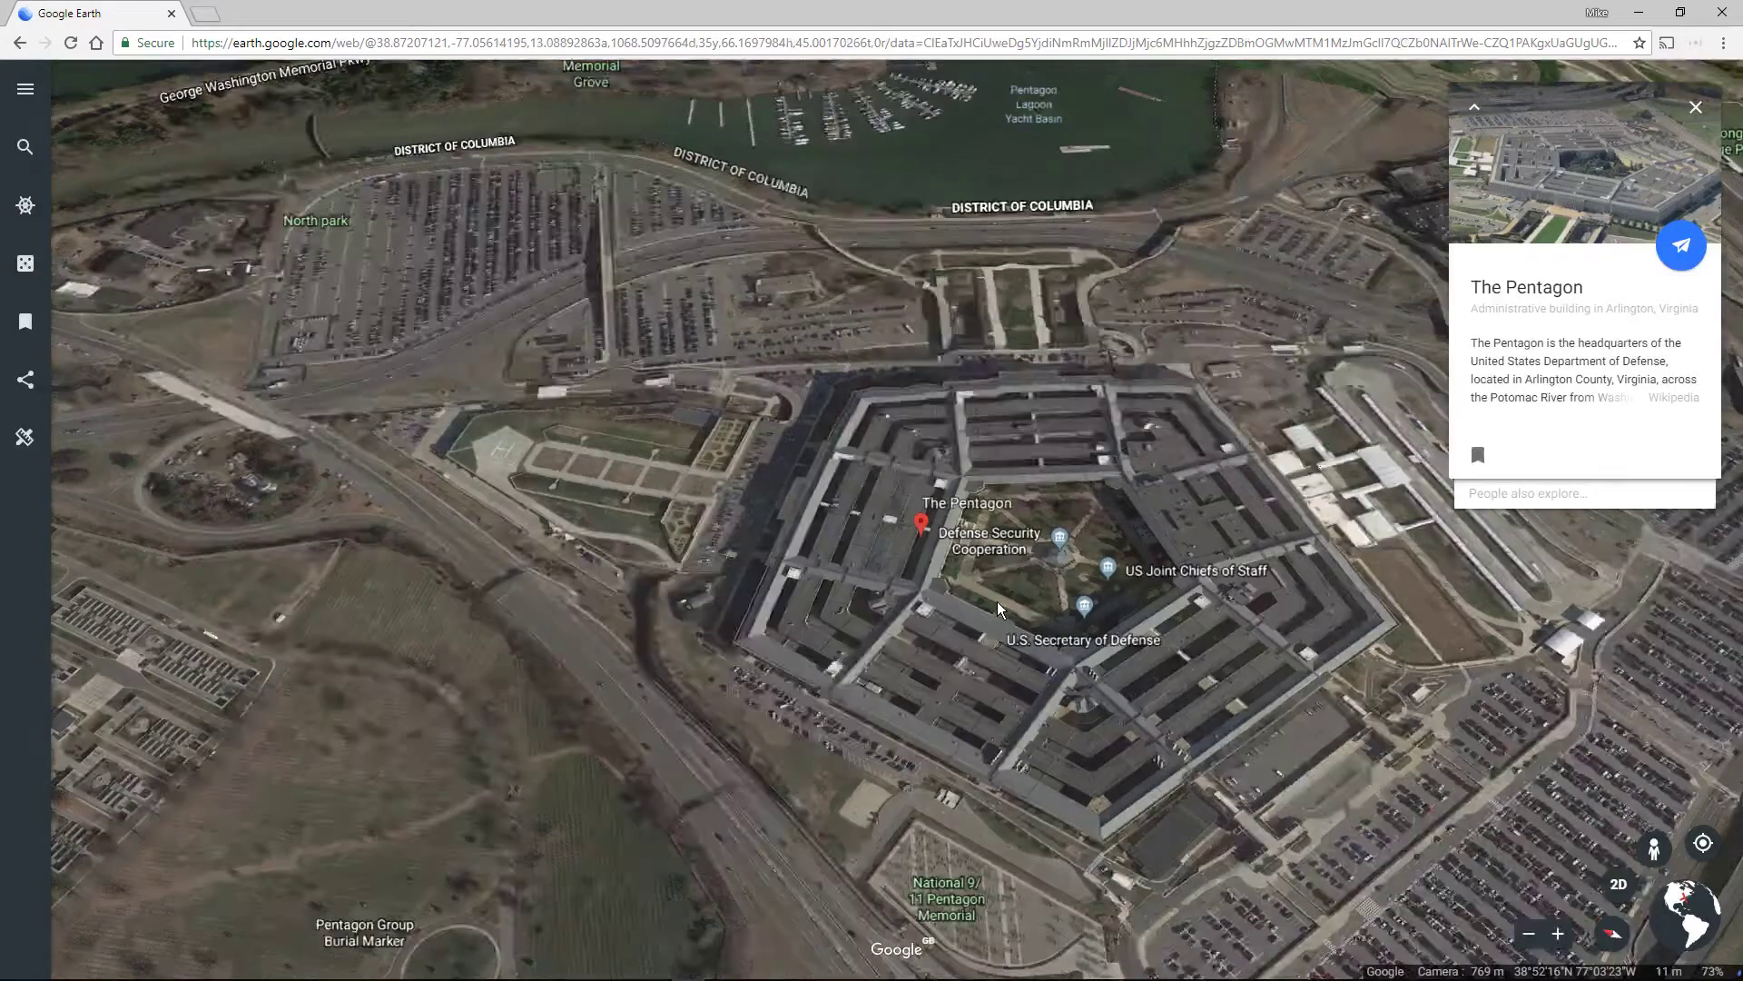
pyautogui.scroll(-2, 997, 601)
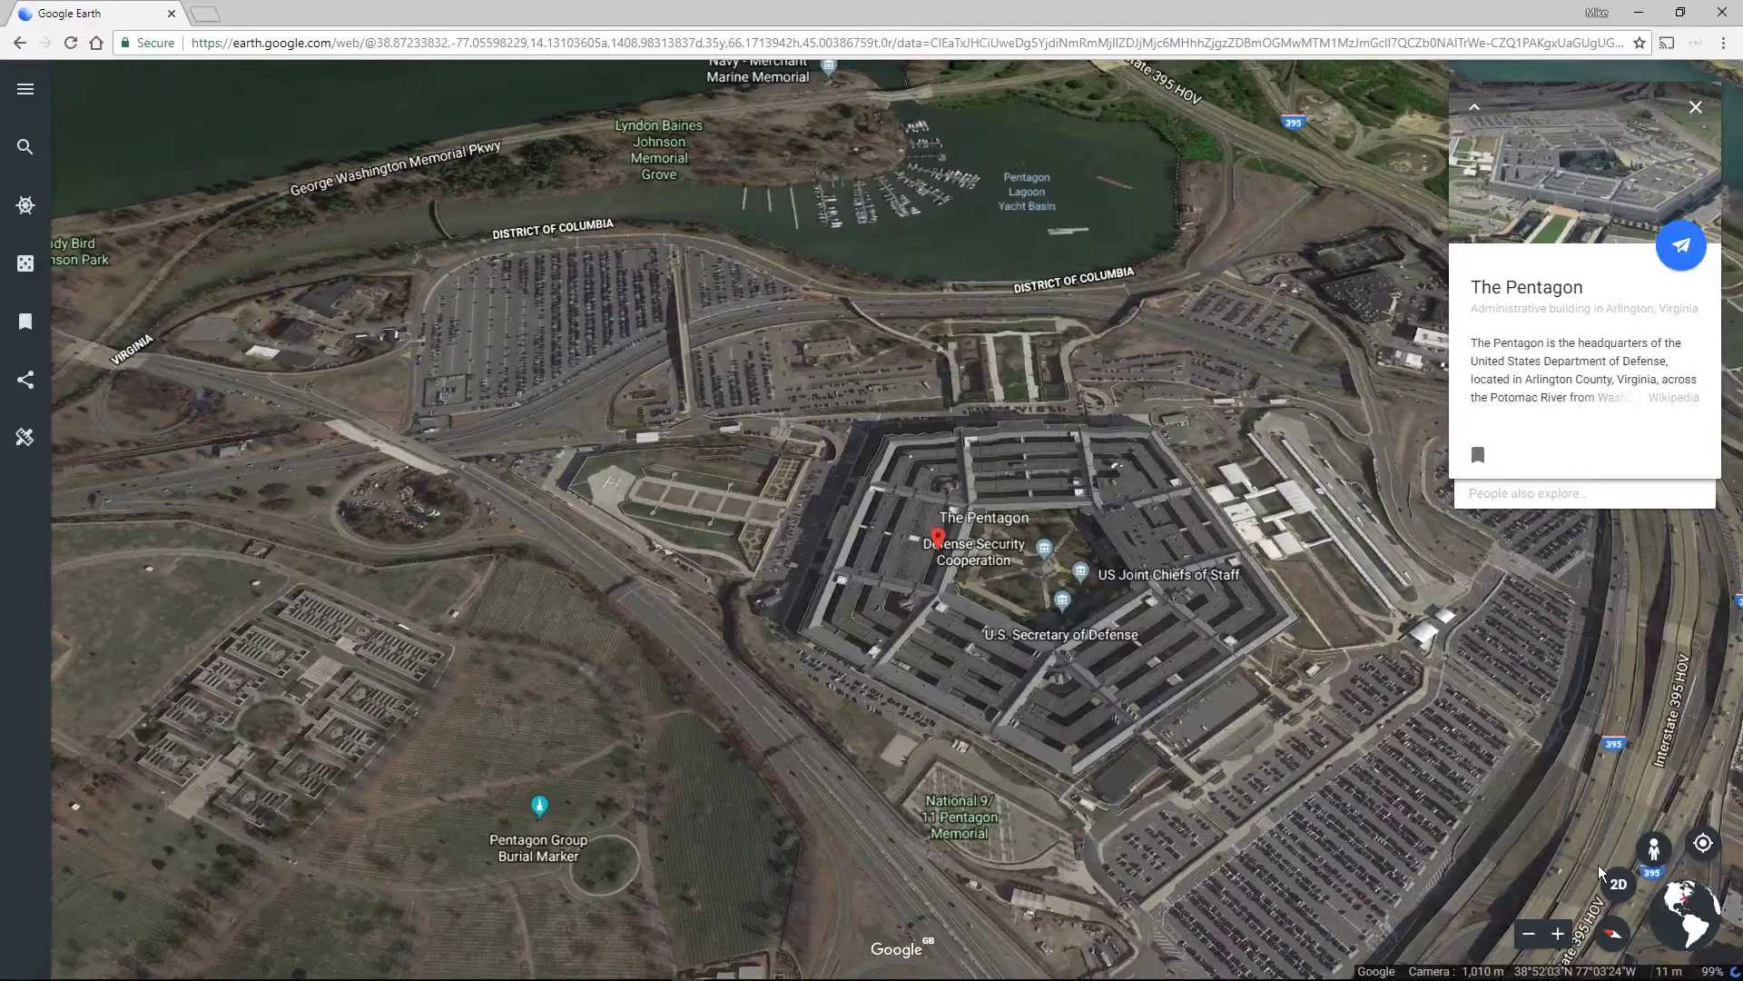
pyautogui.click(1614, 880)
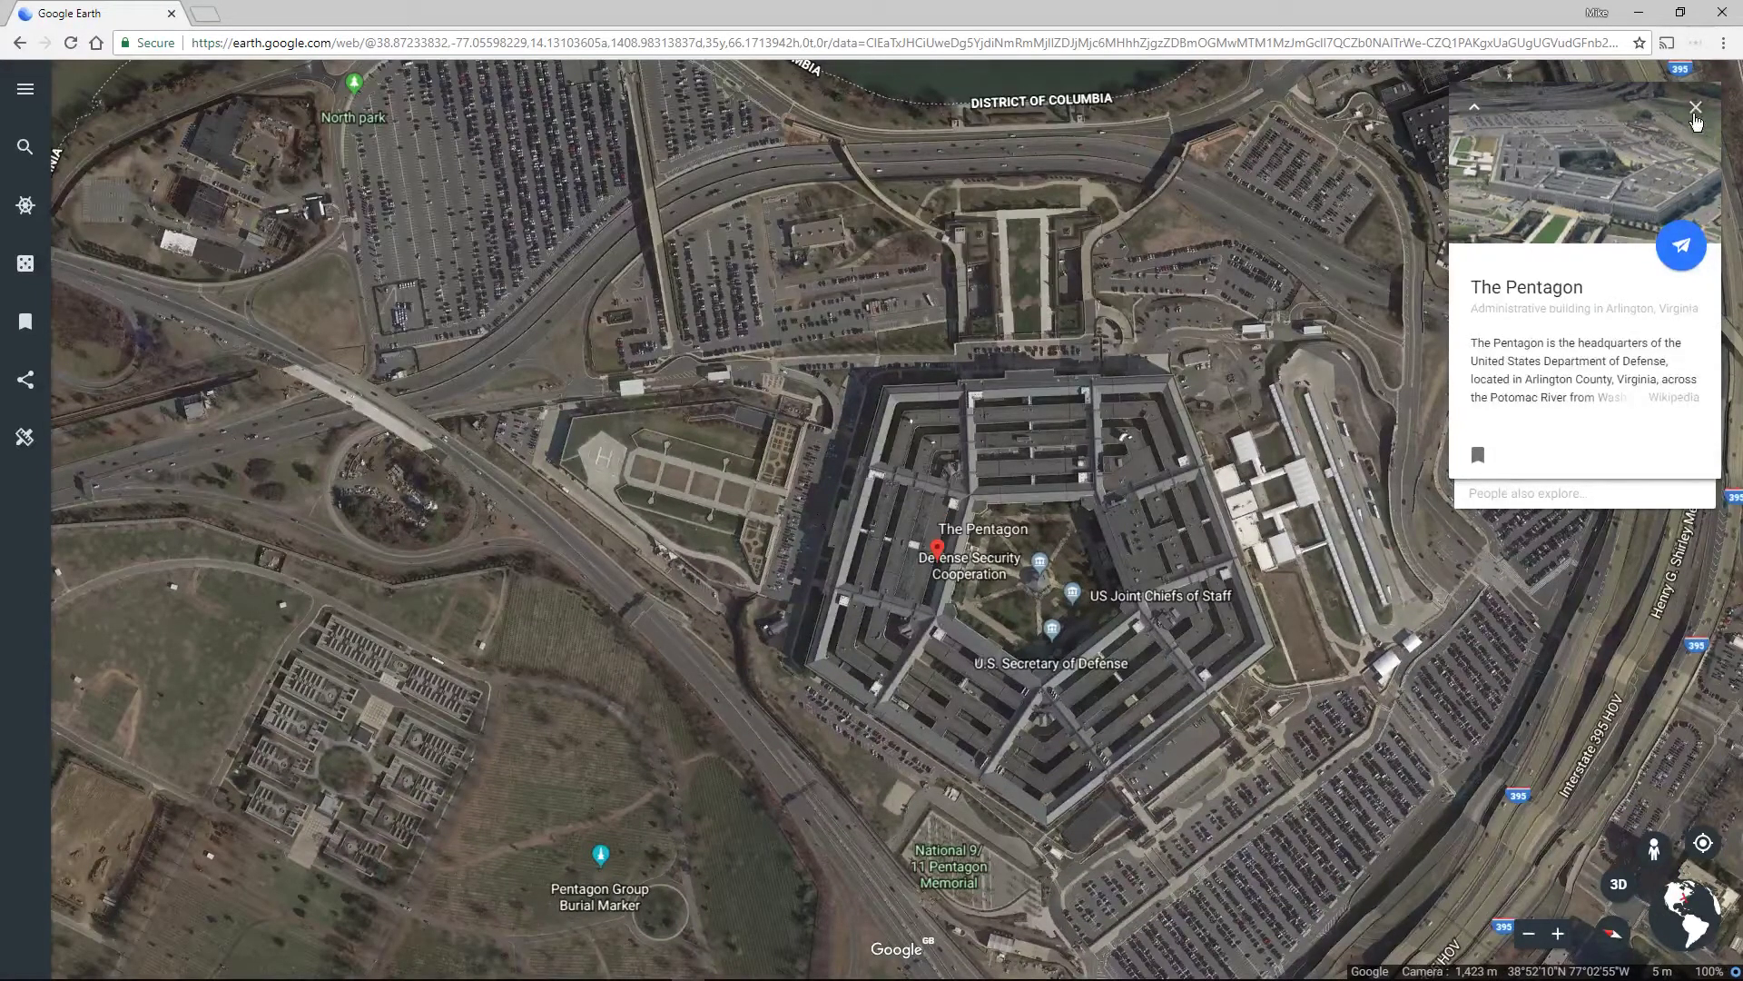
pyautogui.click(1696, 107)
# Step: Switch to 3D, tilt and rotate the view, and frame the Pentagon up close
pyautogui.moveTo(1273, 565); pyautogui.dragTo(1153, 498)
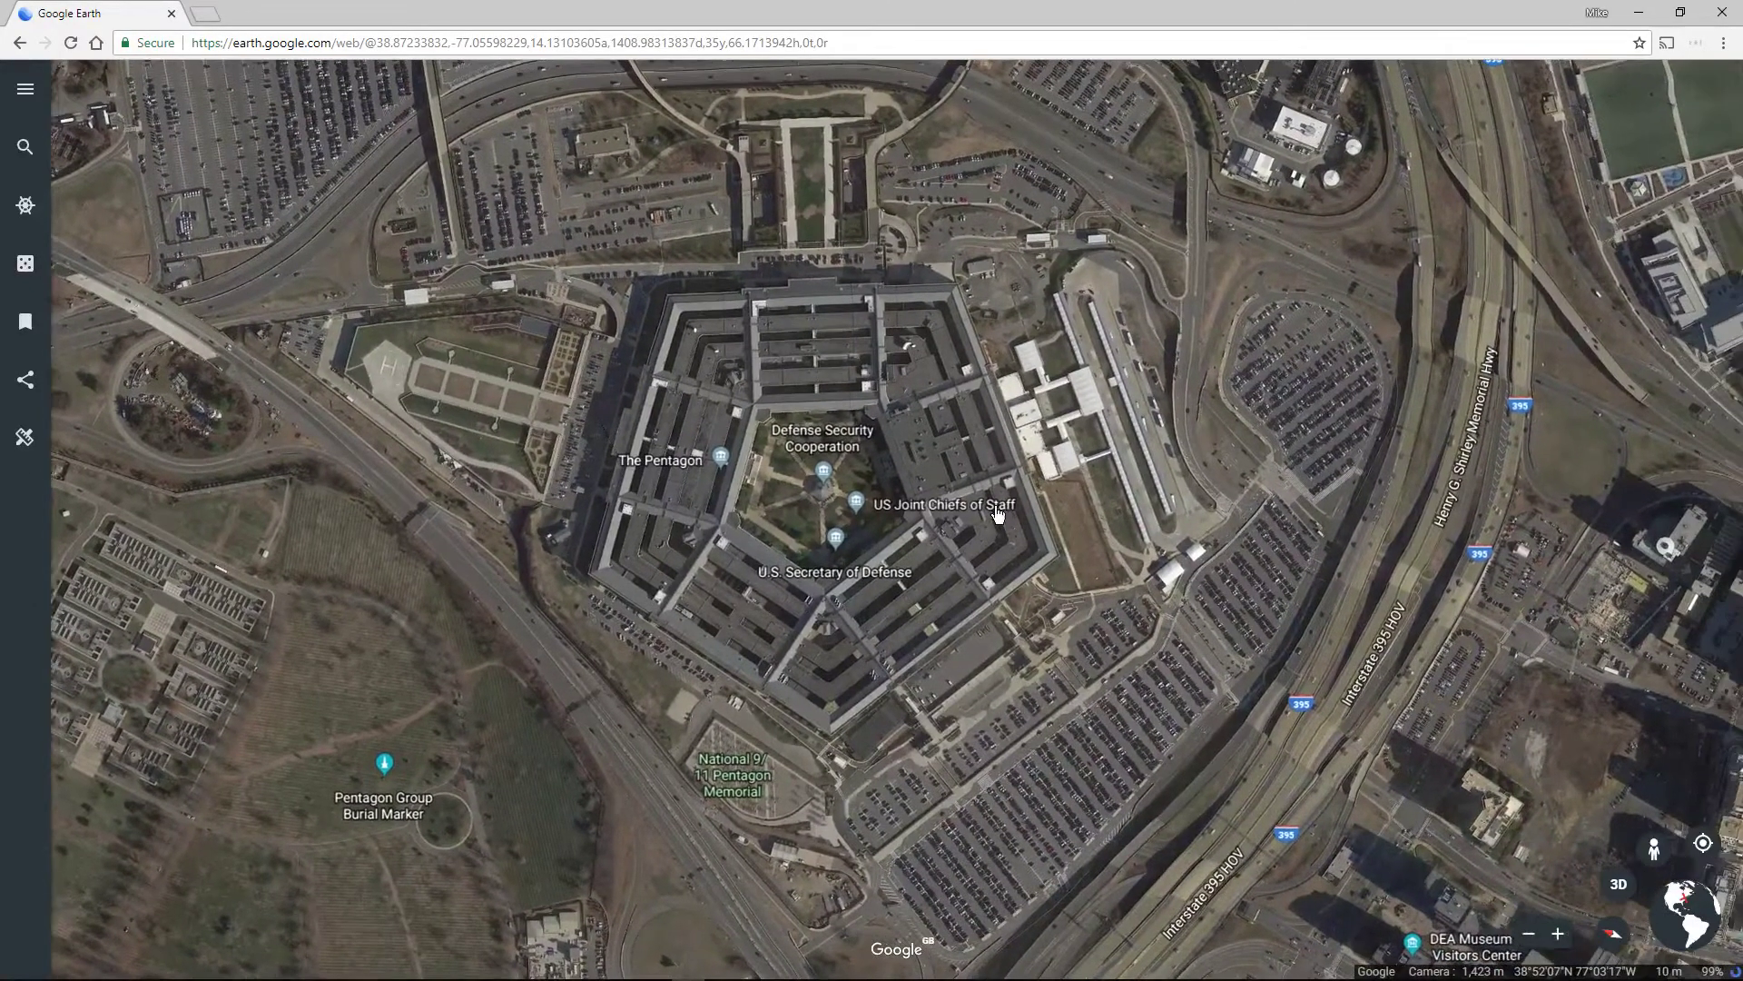
pyautogui.scroll(-2, 997, 513)
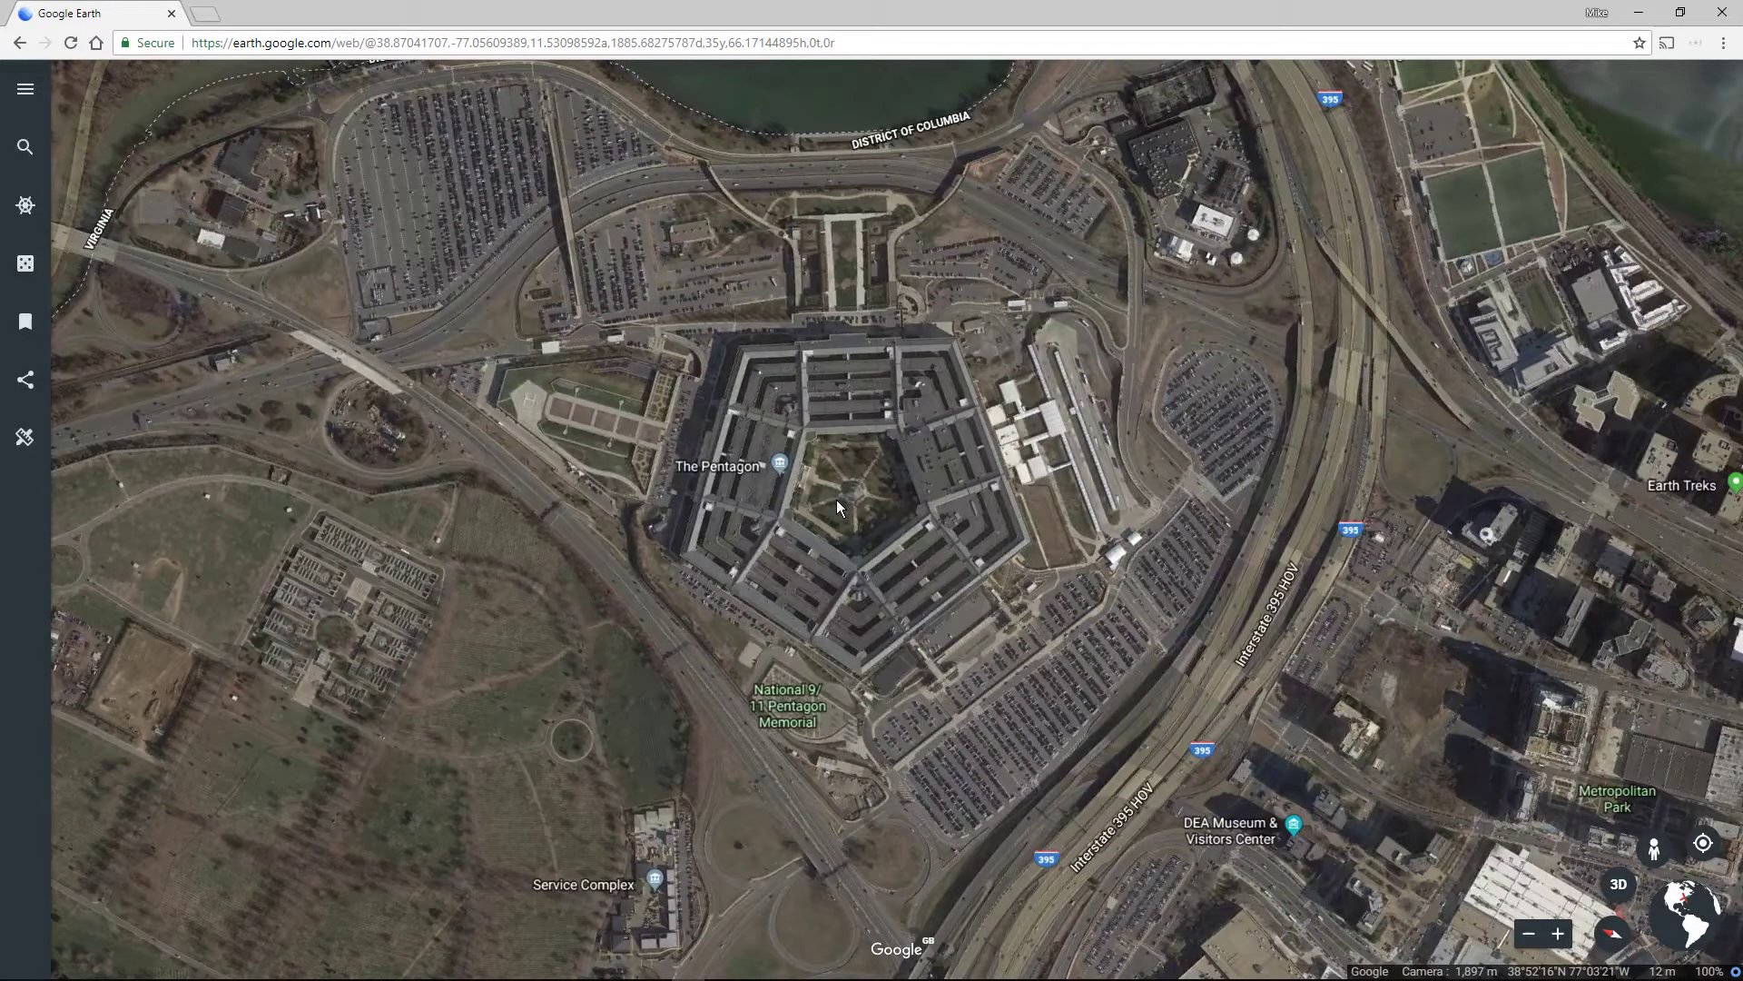
pyautogui.press('o')
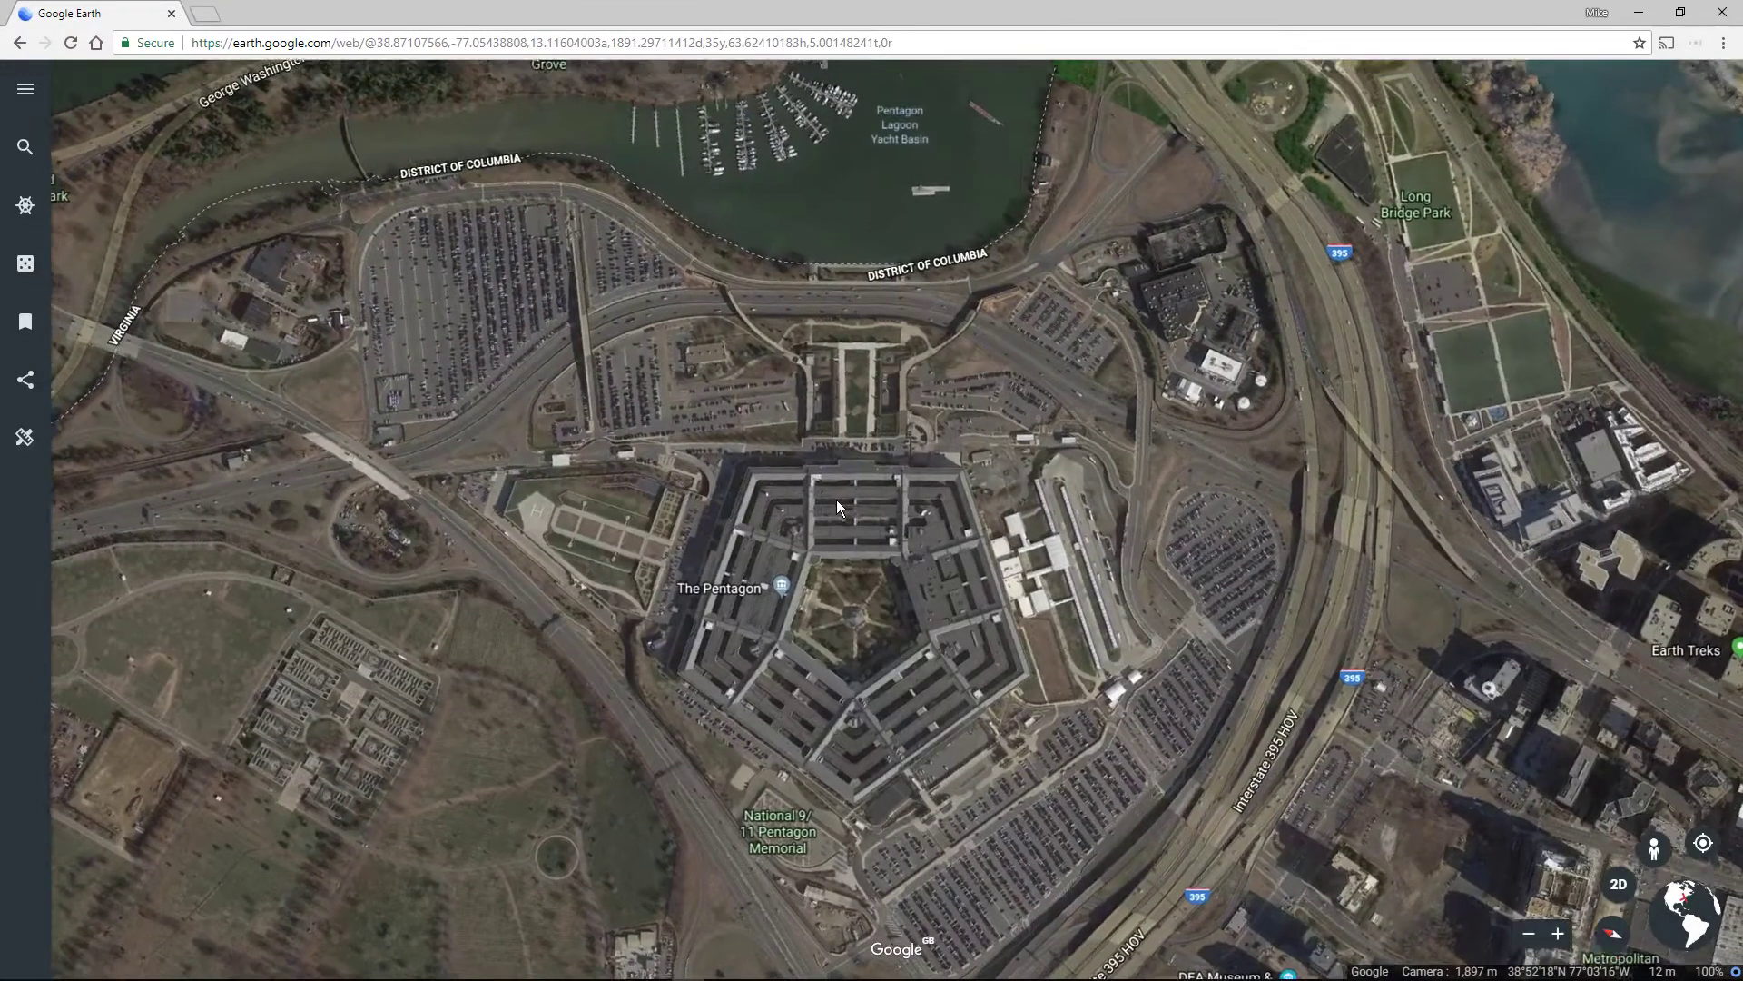
pyautogui.hotkey('shift', 'Down')
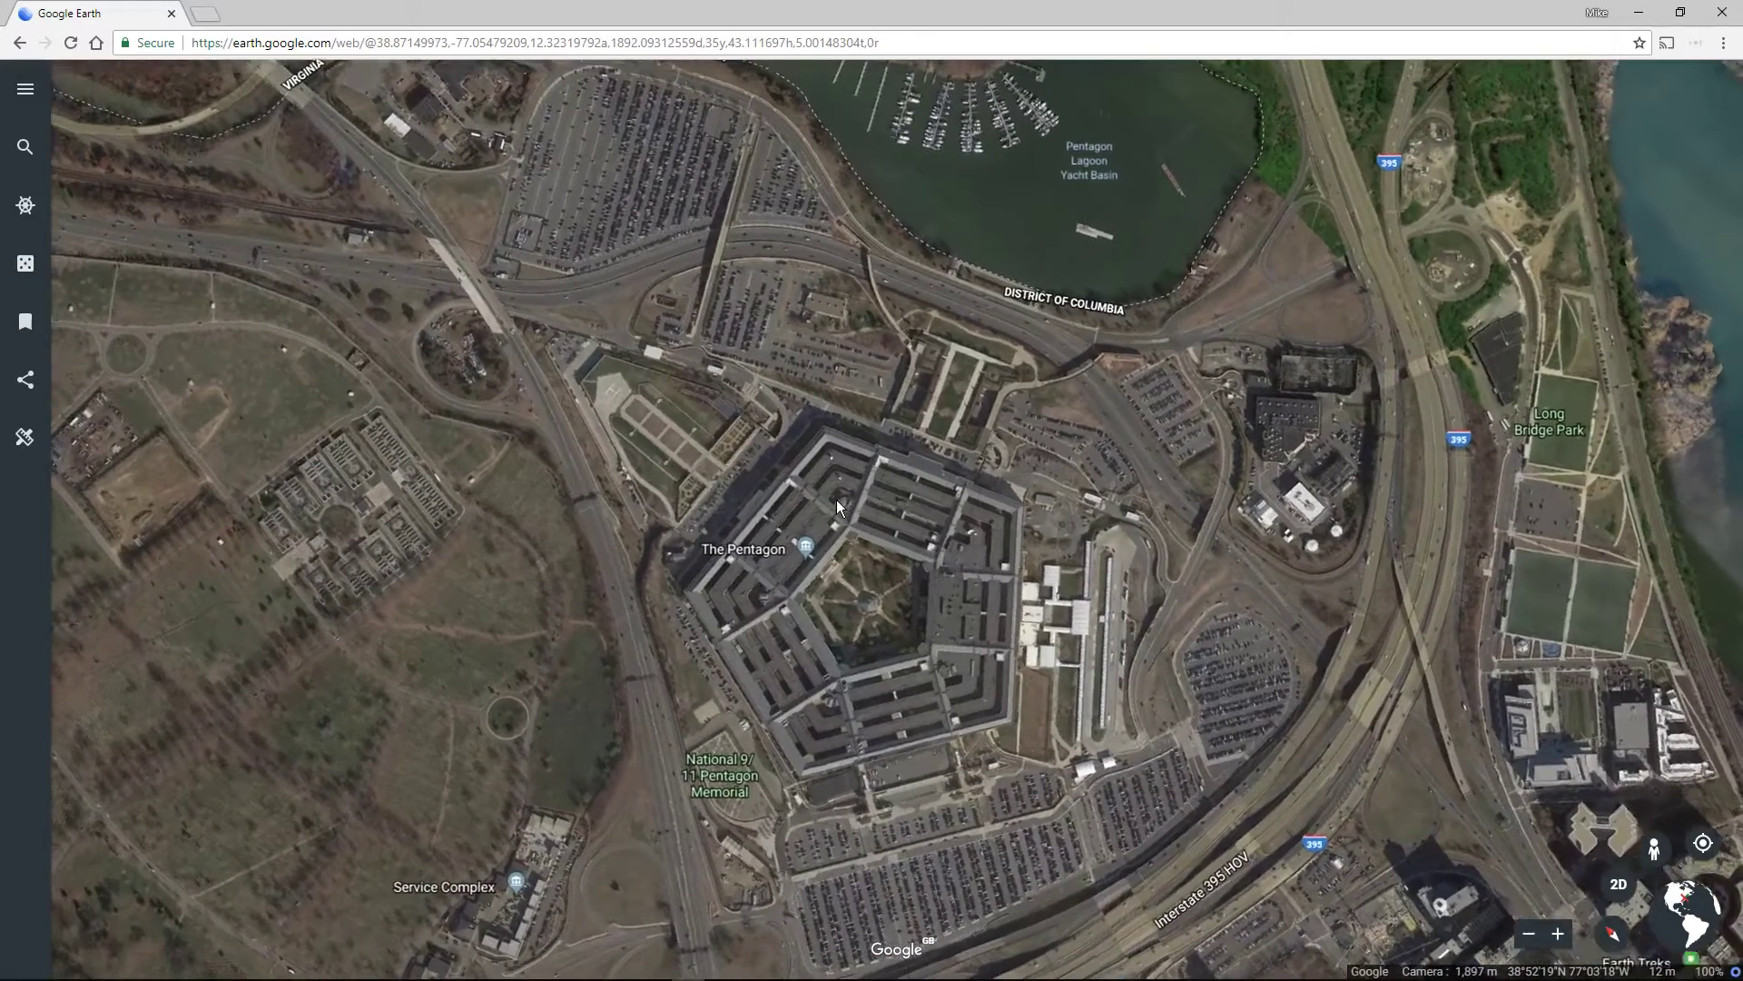
pyautogui.hotkey('shift', 'Right')
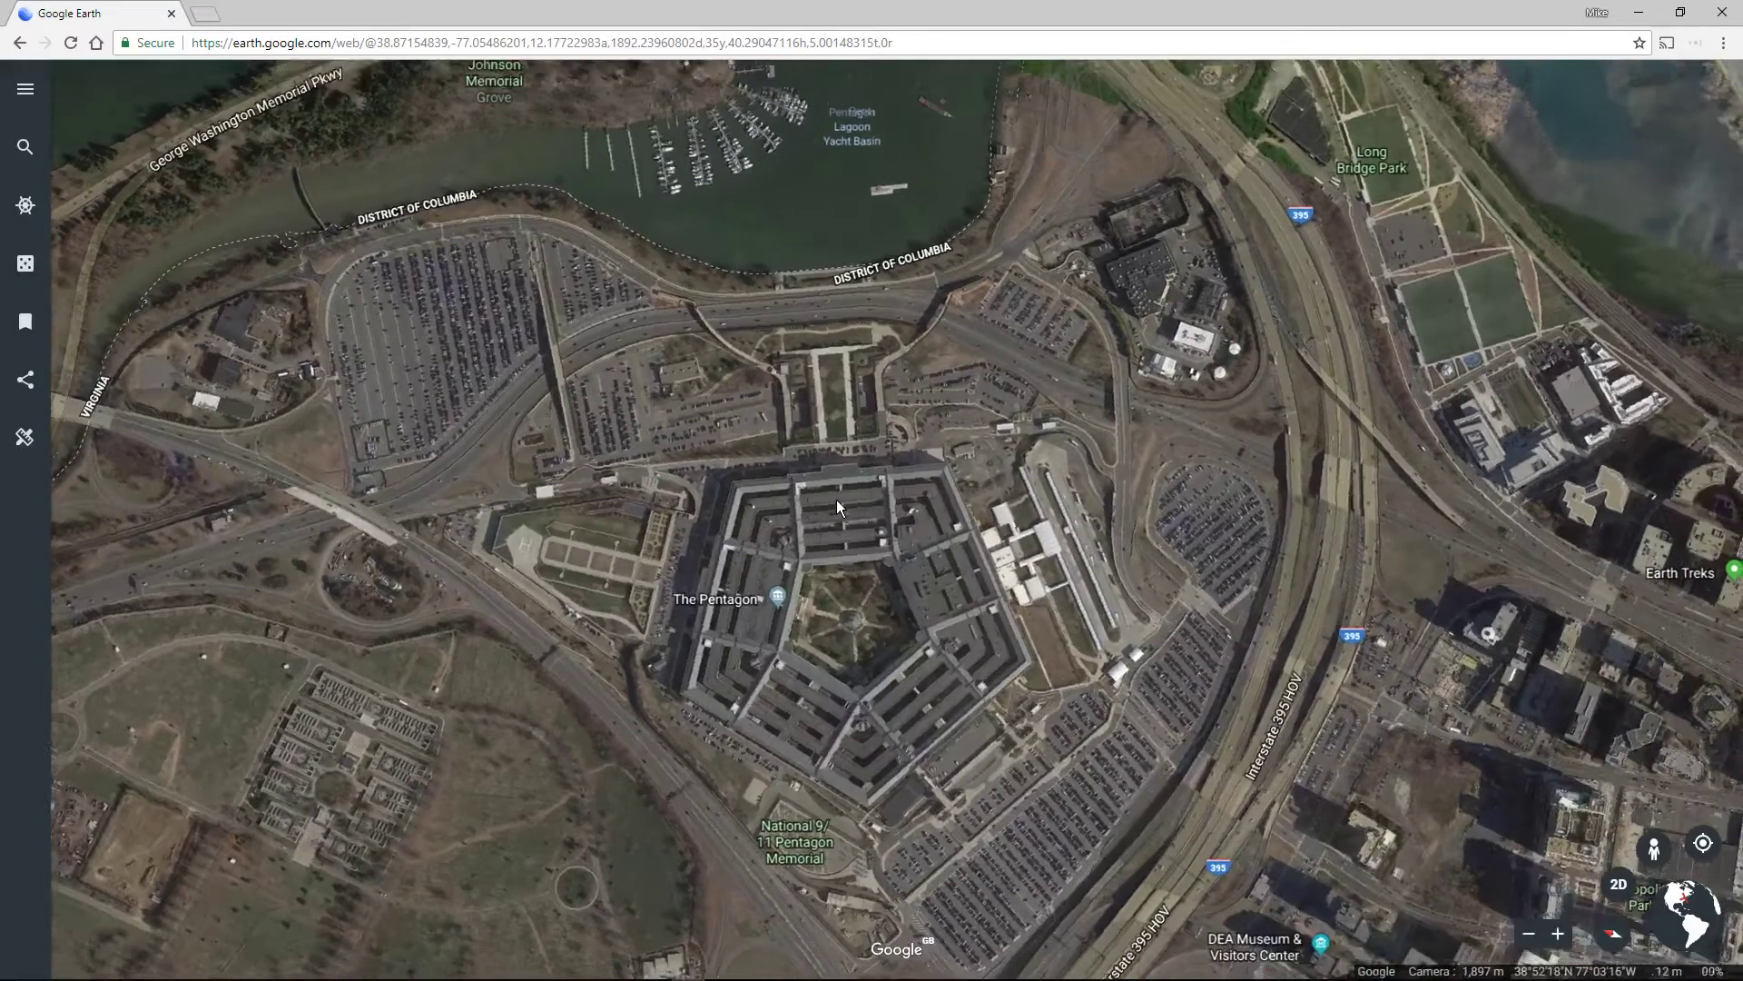
pyautogui.hotkey('shift', 'Right')
pyautogui.hotkey('shift', 'Left')
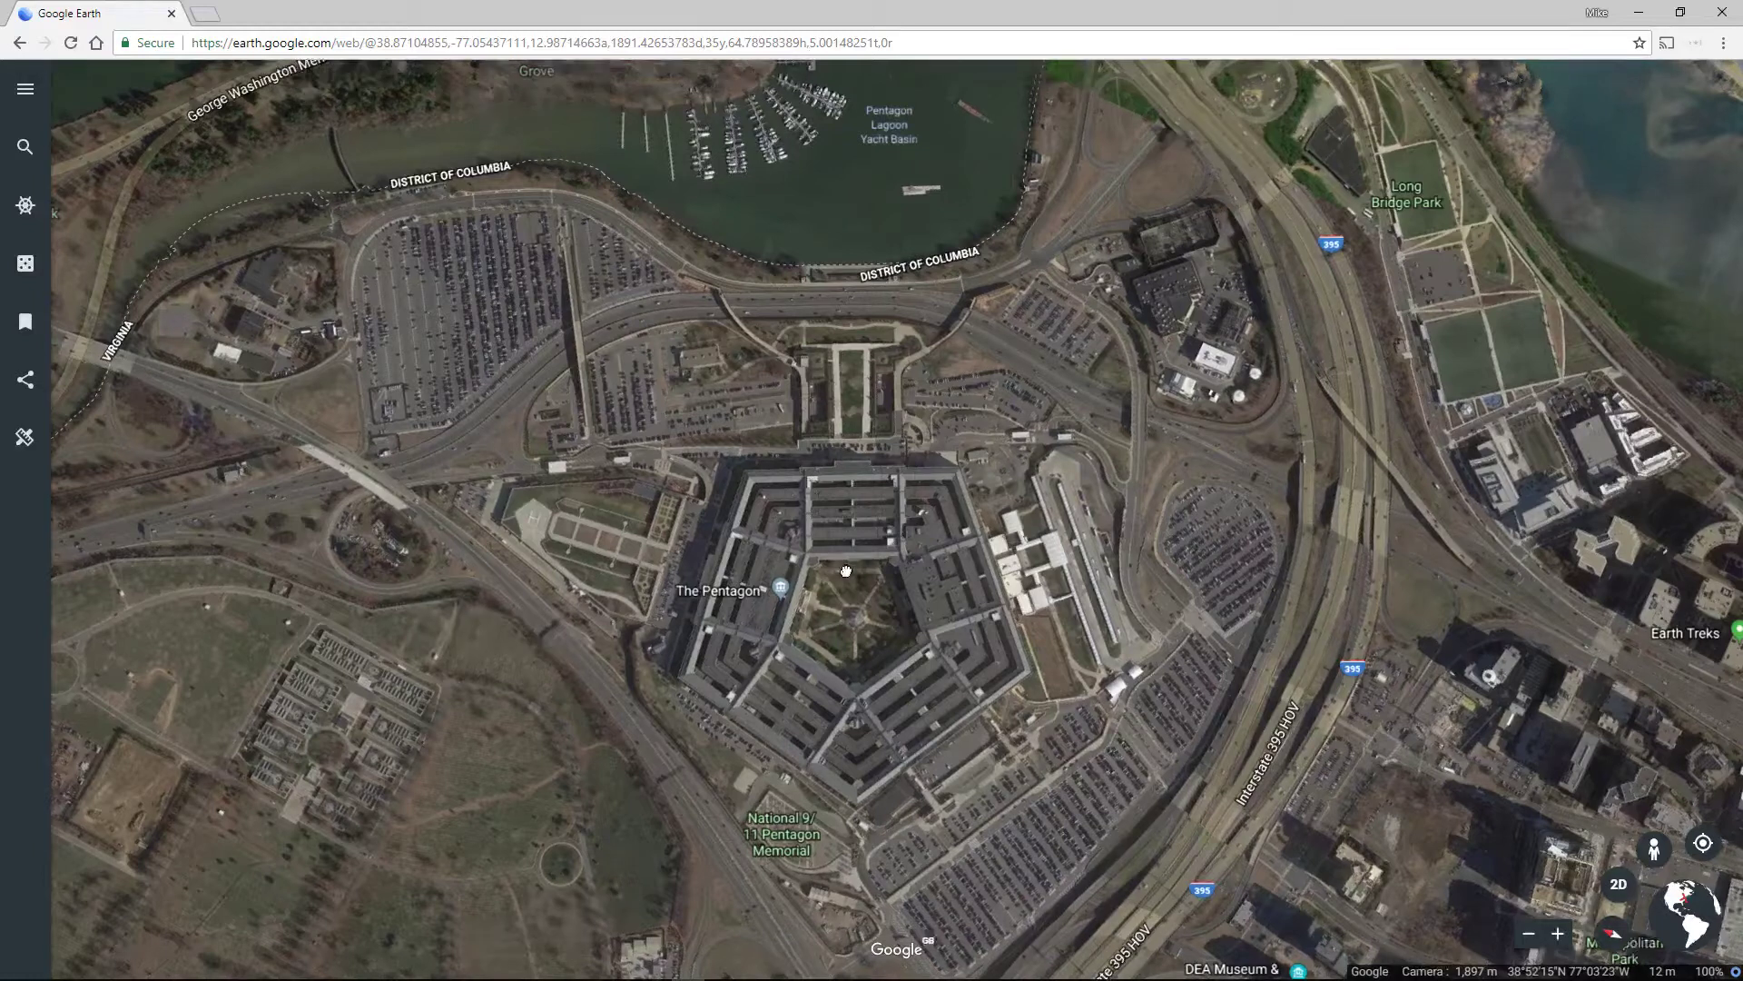
pyautogui.moveTo(836, 500); pyautogui.dragTo(832, 474)
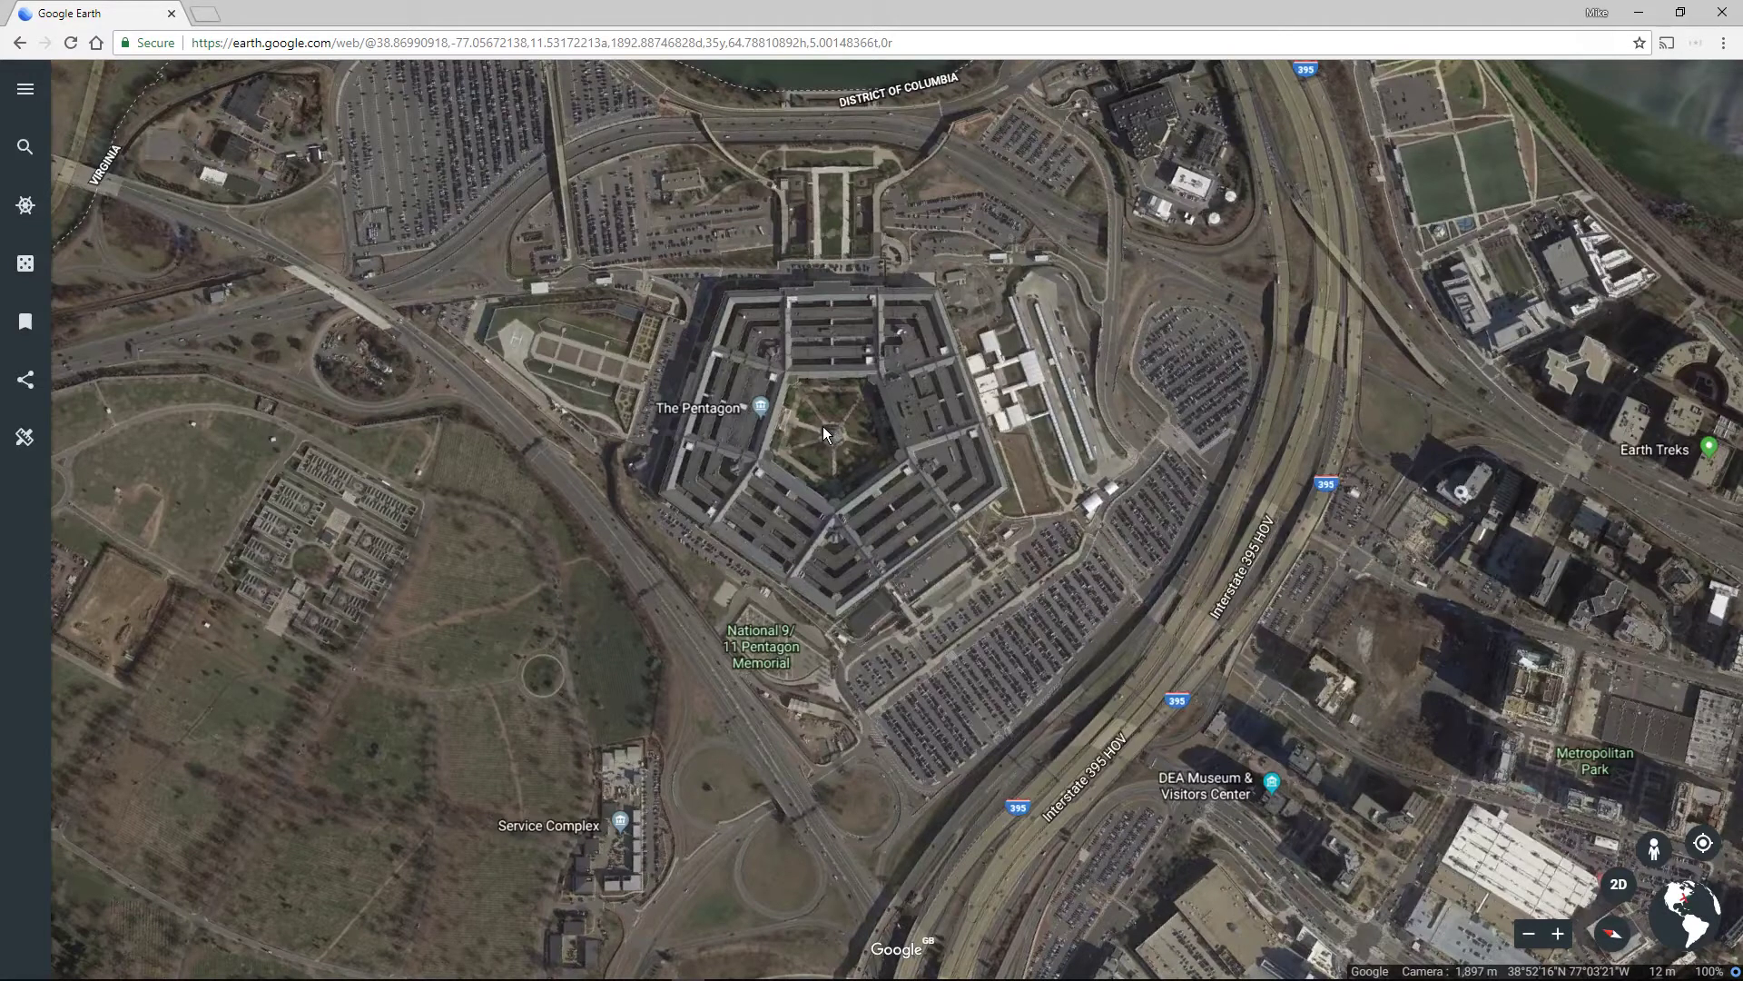
pyautogui.scroll(3, 819, 414)
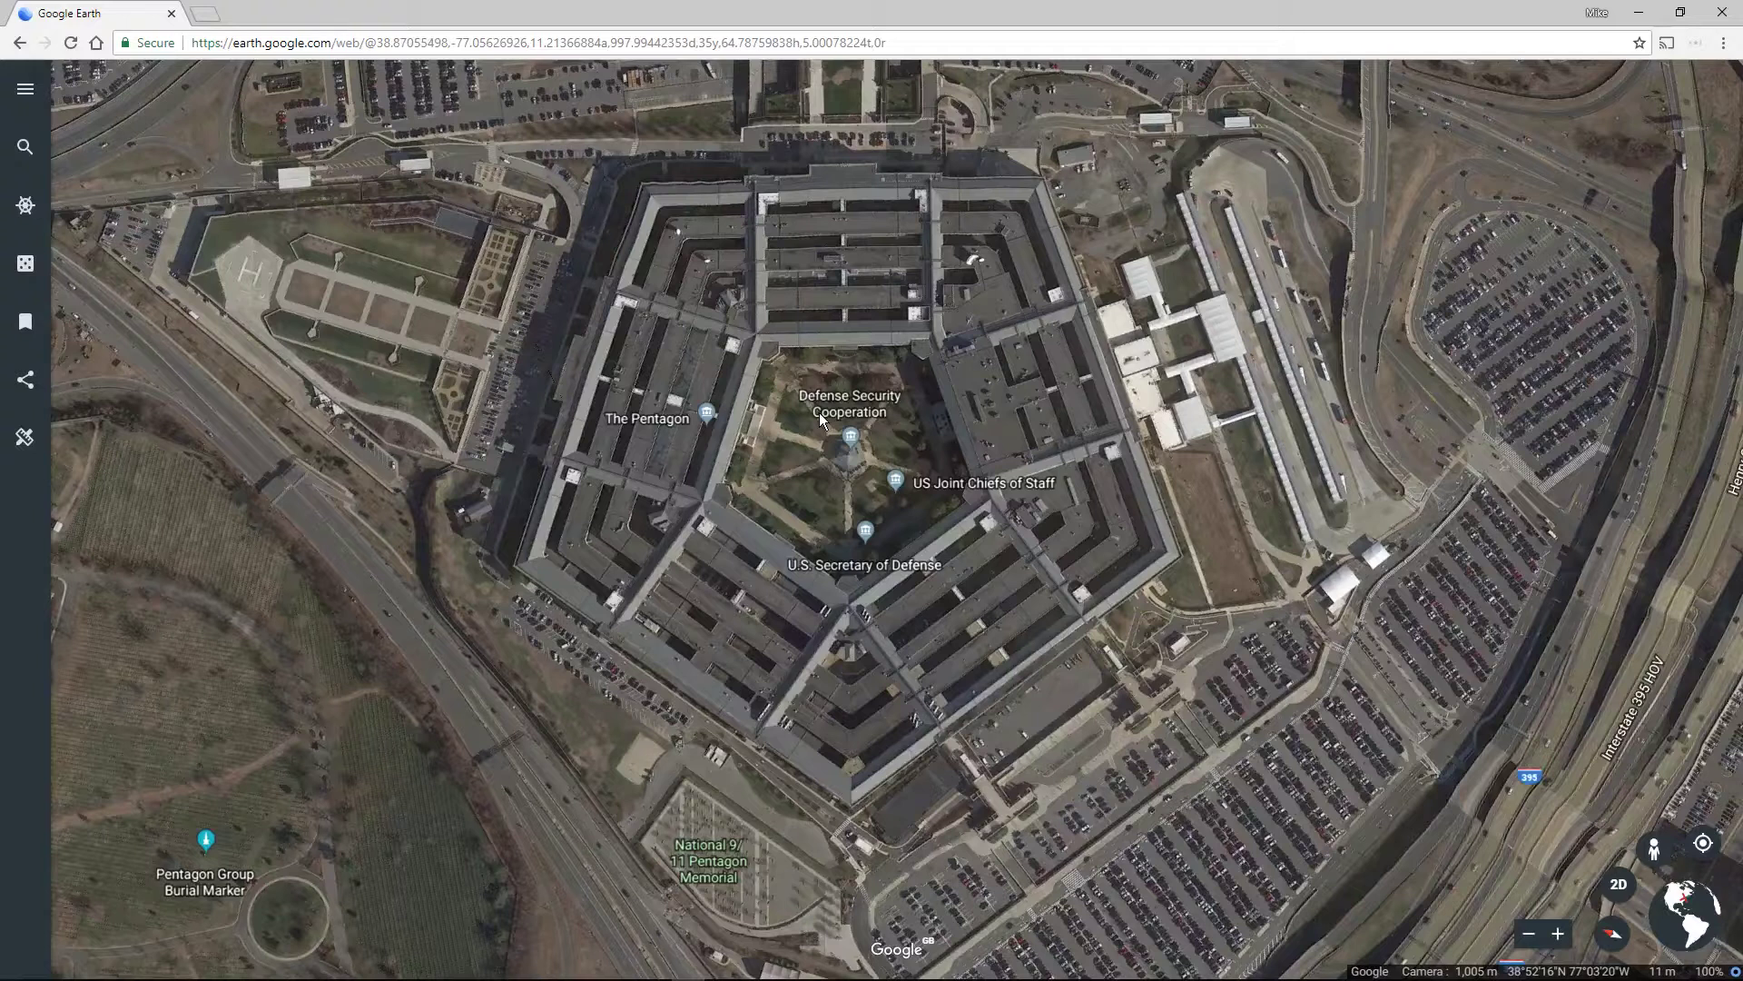
# Step: Zoom out to include Pentagon Lagoon Yacht Basin and Air Force Memorial, centring the Pentagon
pyautogui.scroll(2, 841, 460)
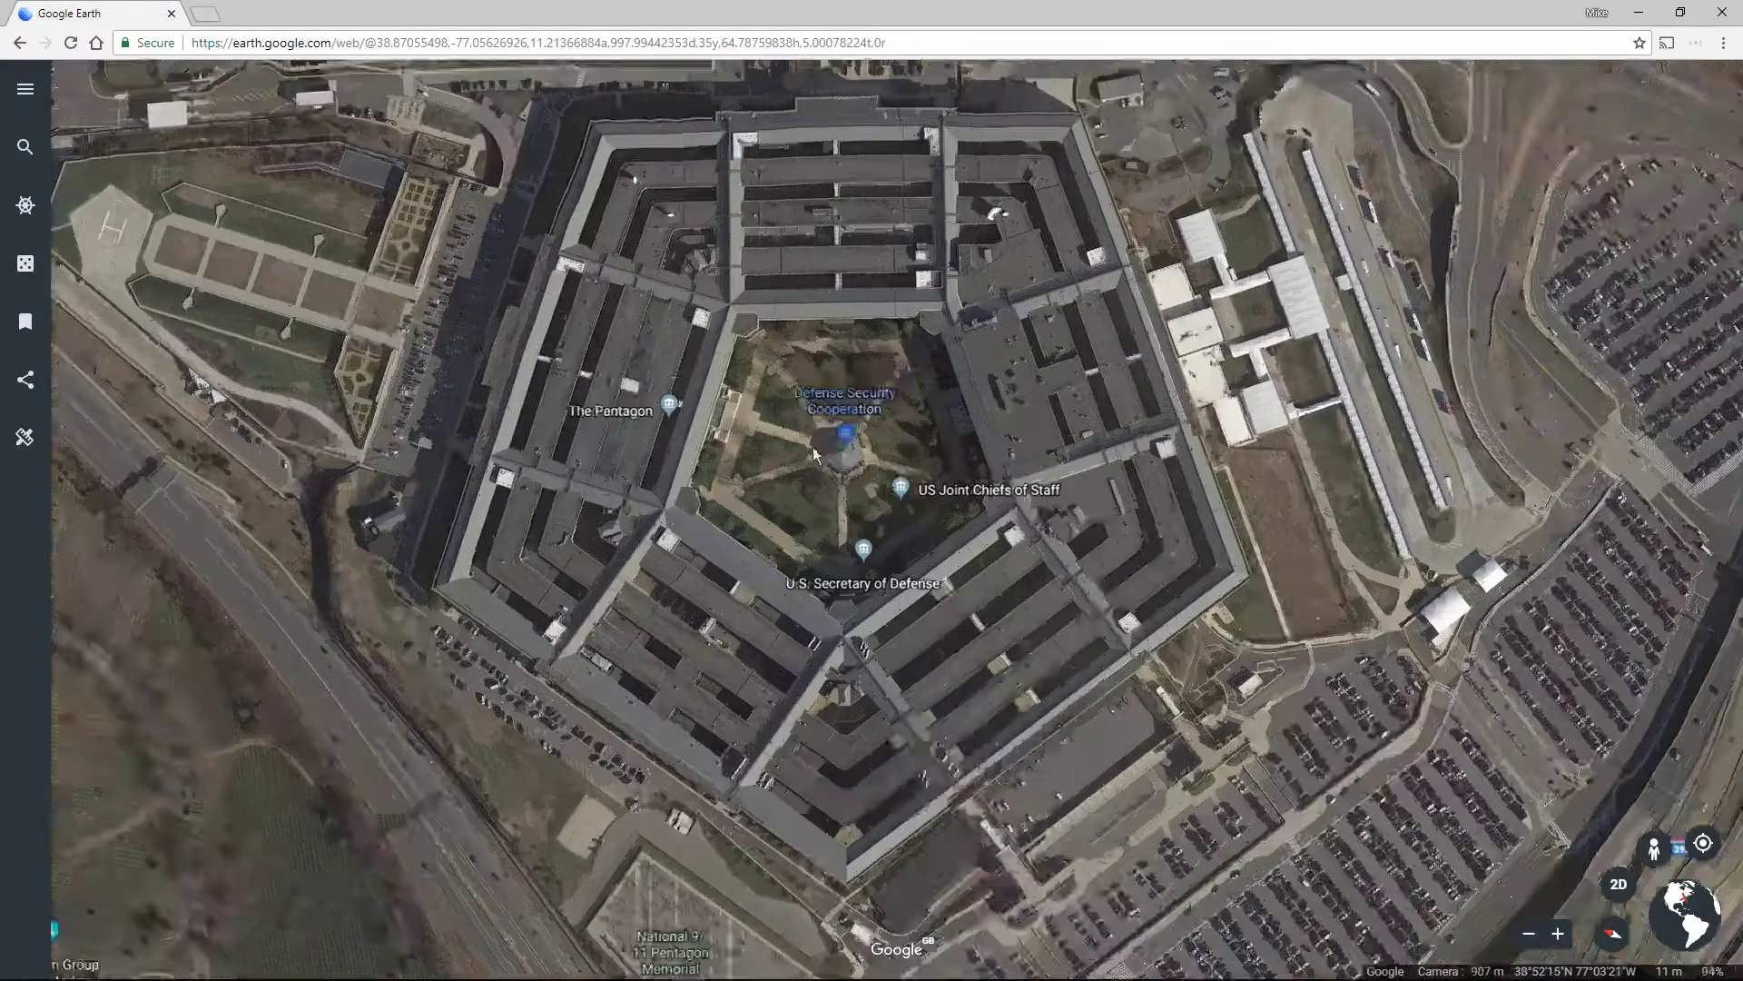
pyautogui.scroll(10, 841, 460)
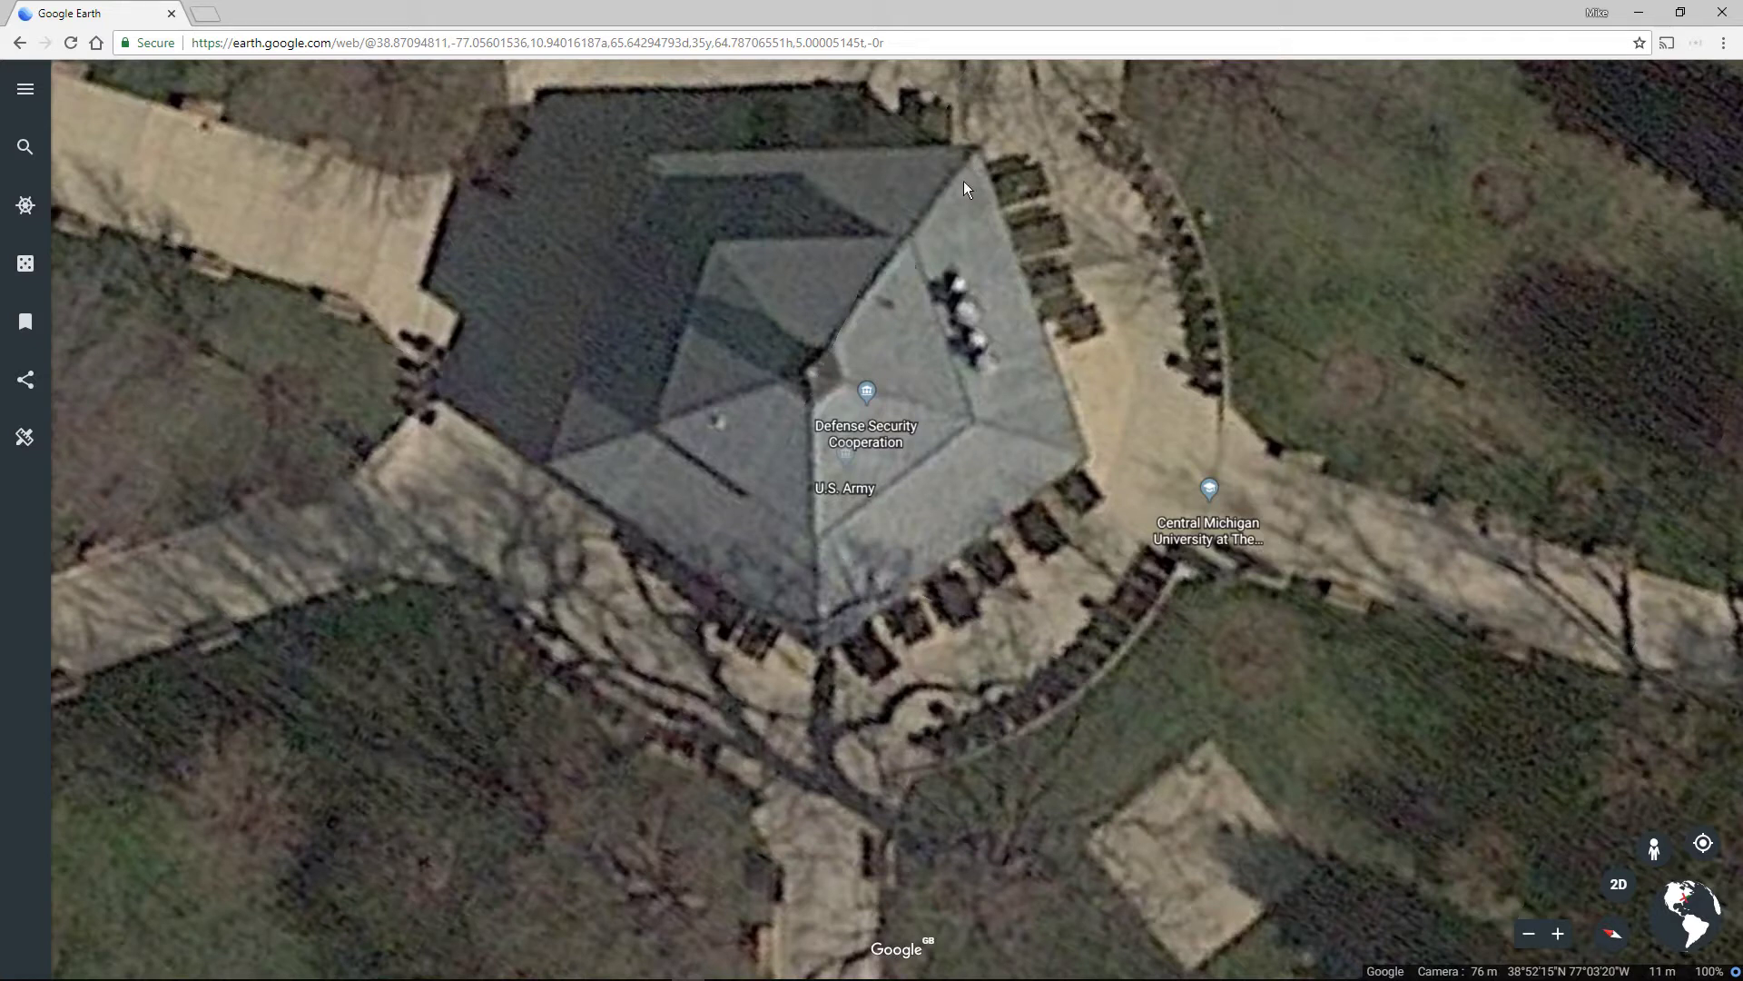
pyautogui.scroll(-3, 897, 439)
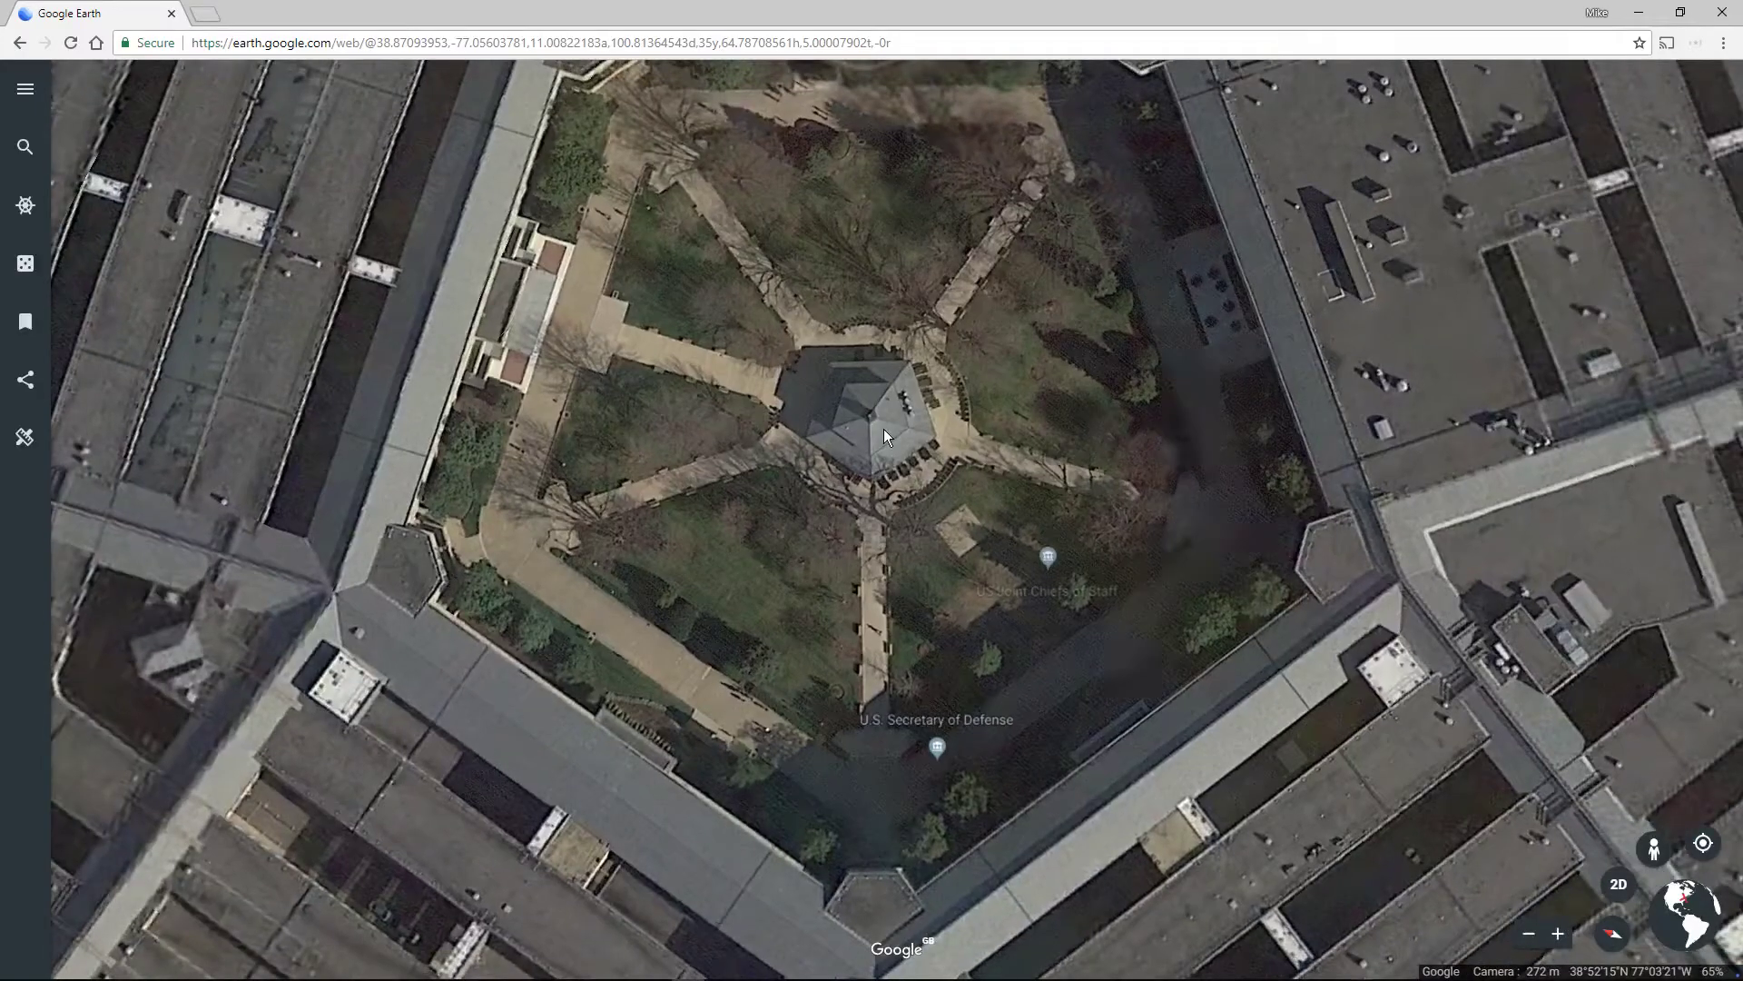
pyautogui.scroll(-2, 885, 428)
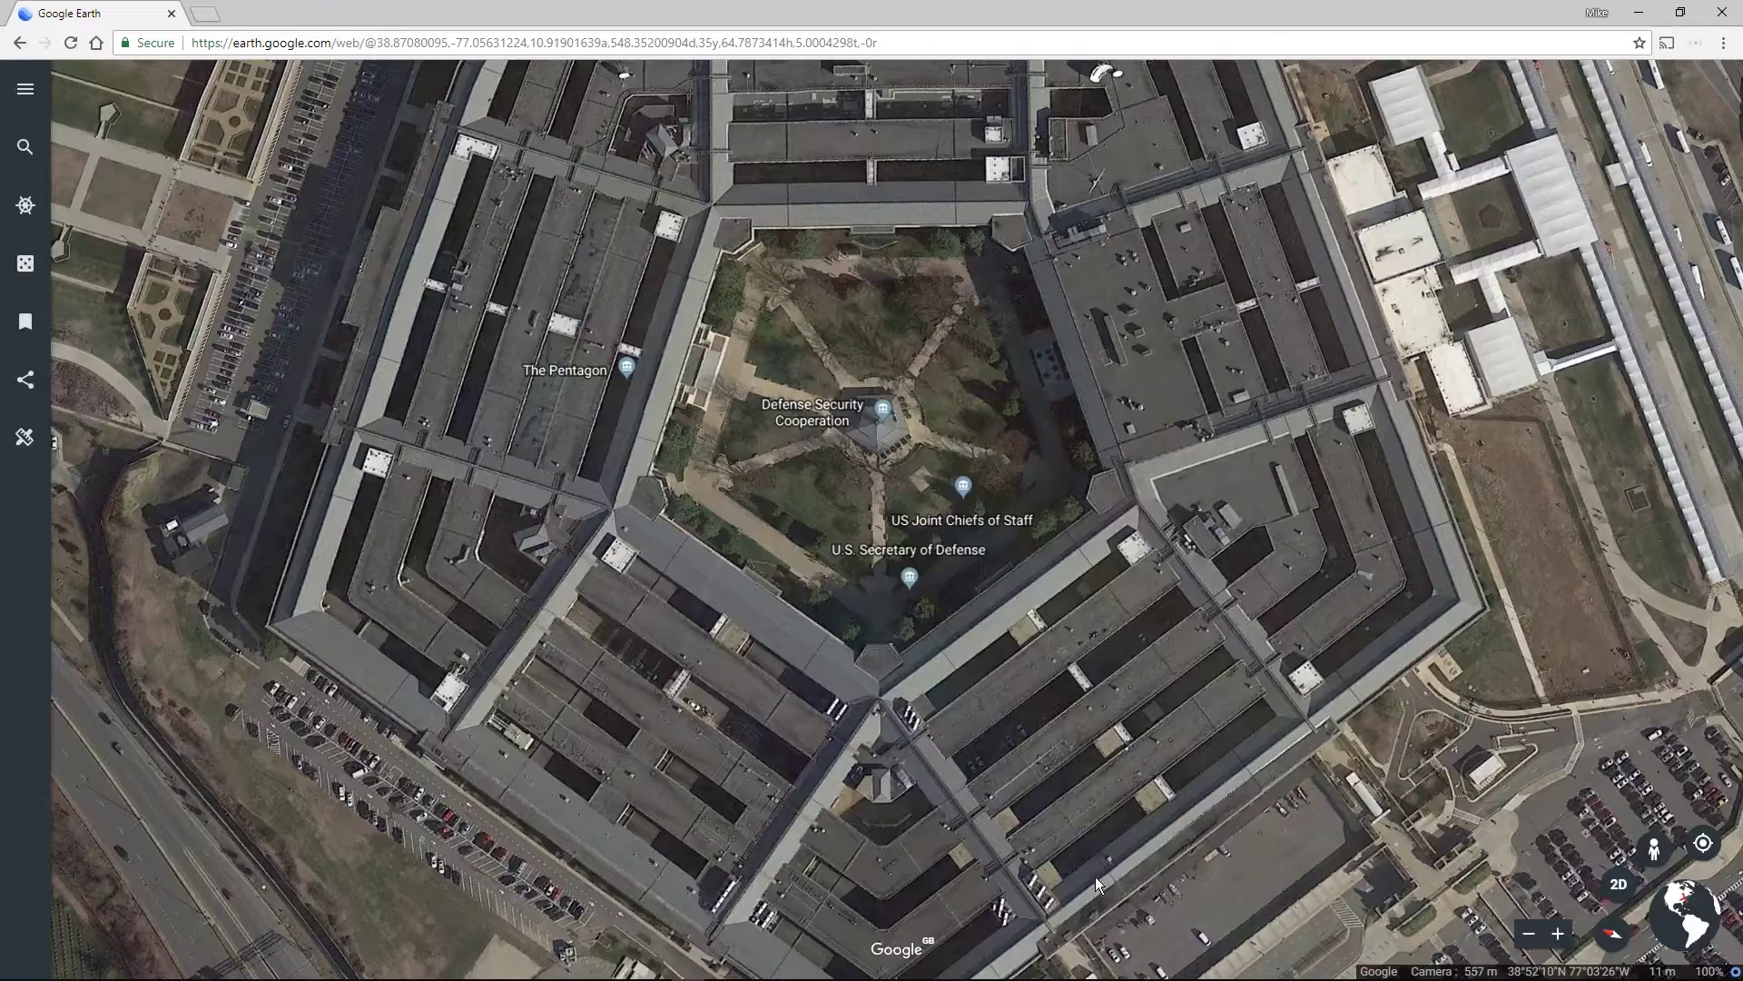
pyautogui.scroll(-2, 1095, 876)
pyautogui.scroll(-2, 1088, 874)
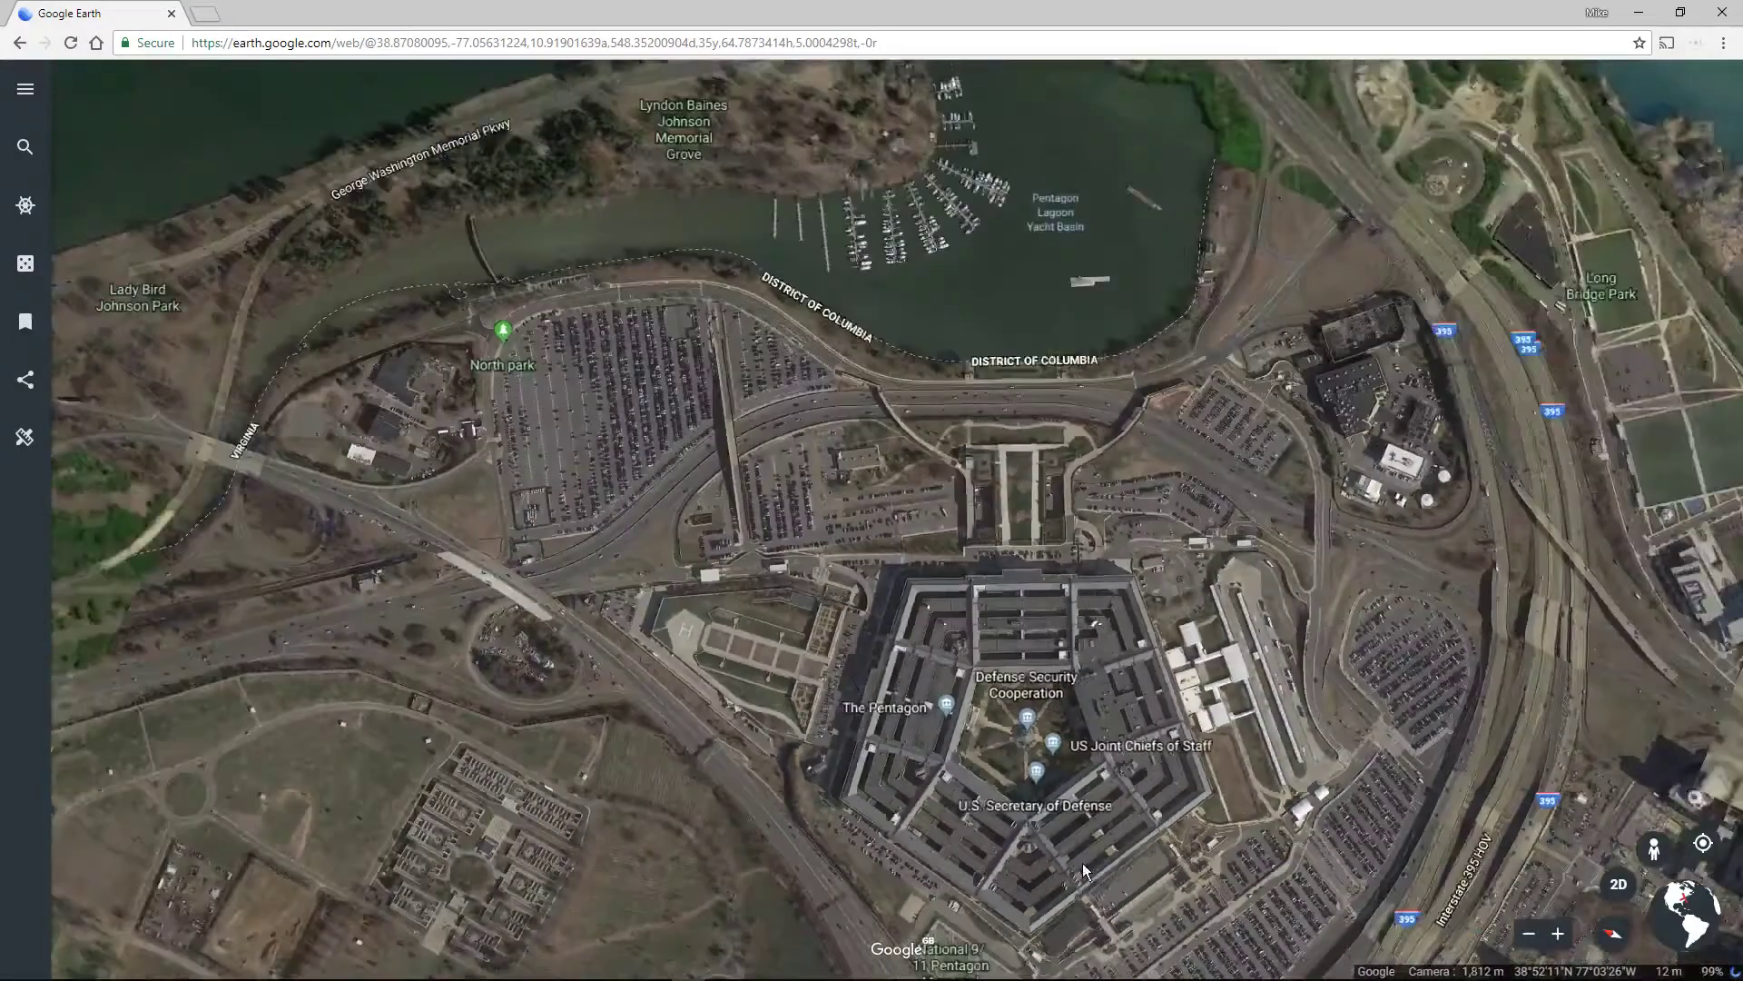
pyautogui.scroll(-2, 1085, 803)
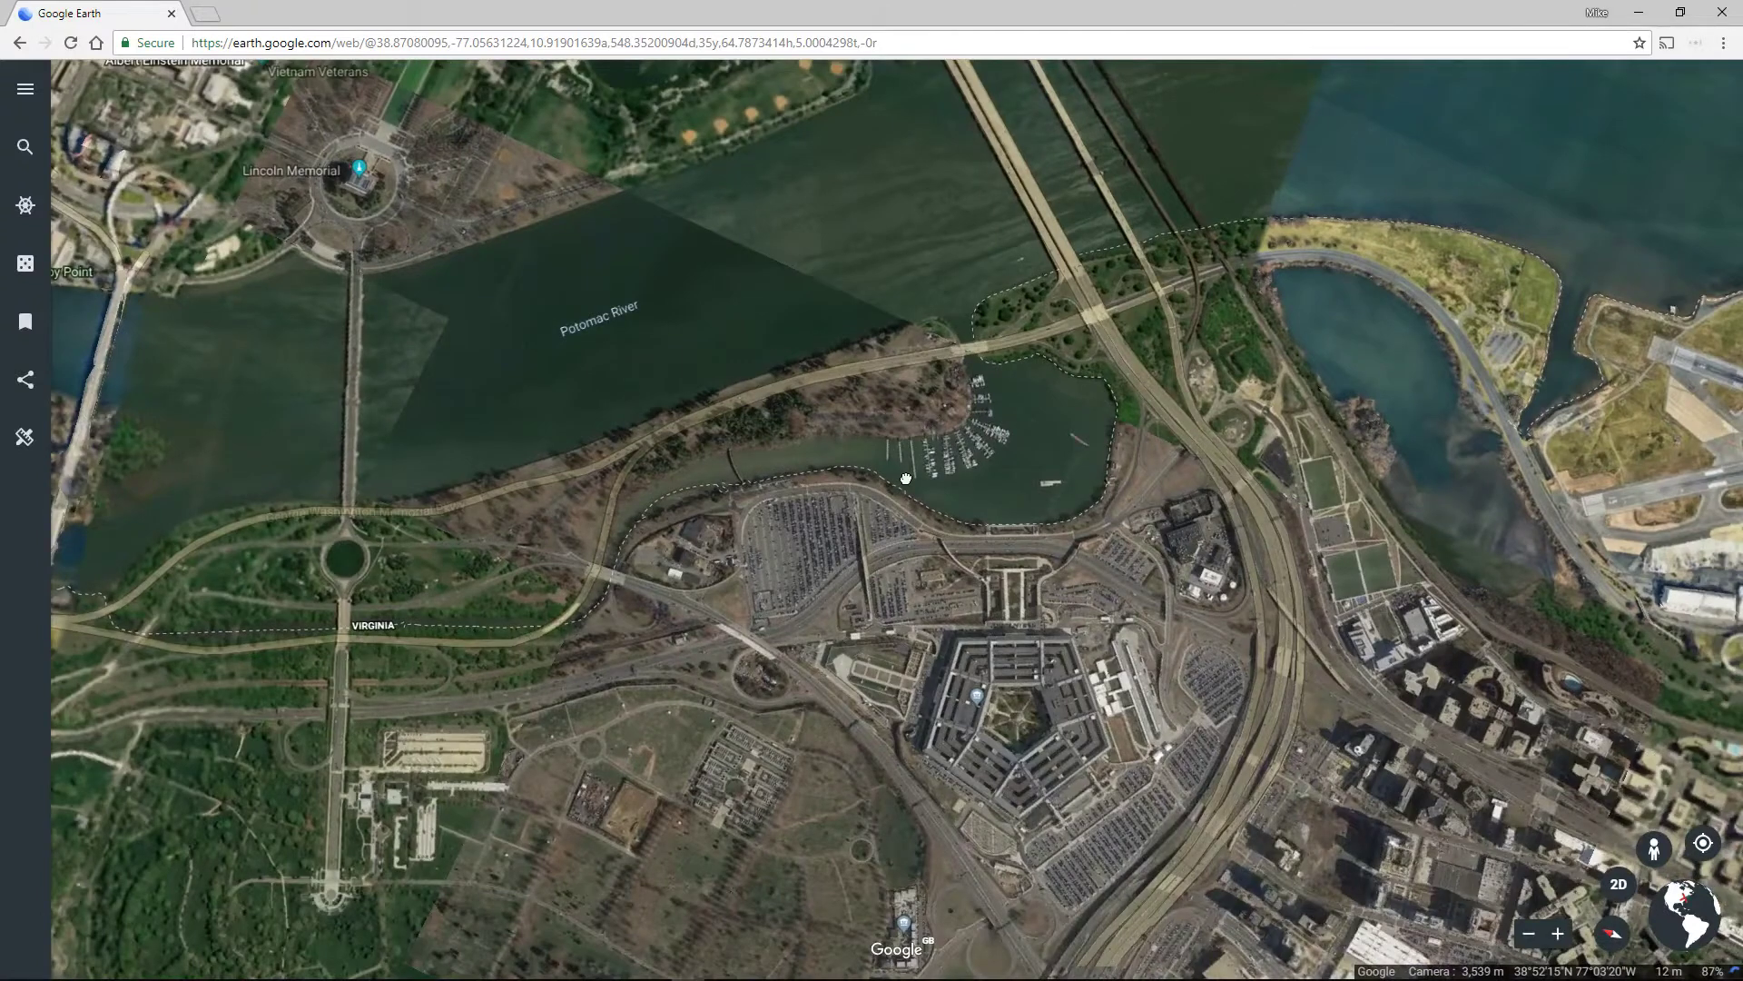
pyautogui.moveTo(905, 479); pyautogui.dragTo(858, 469)
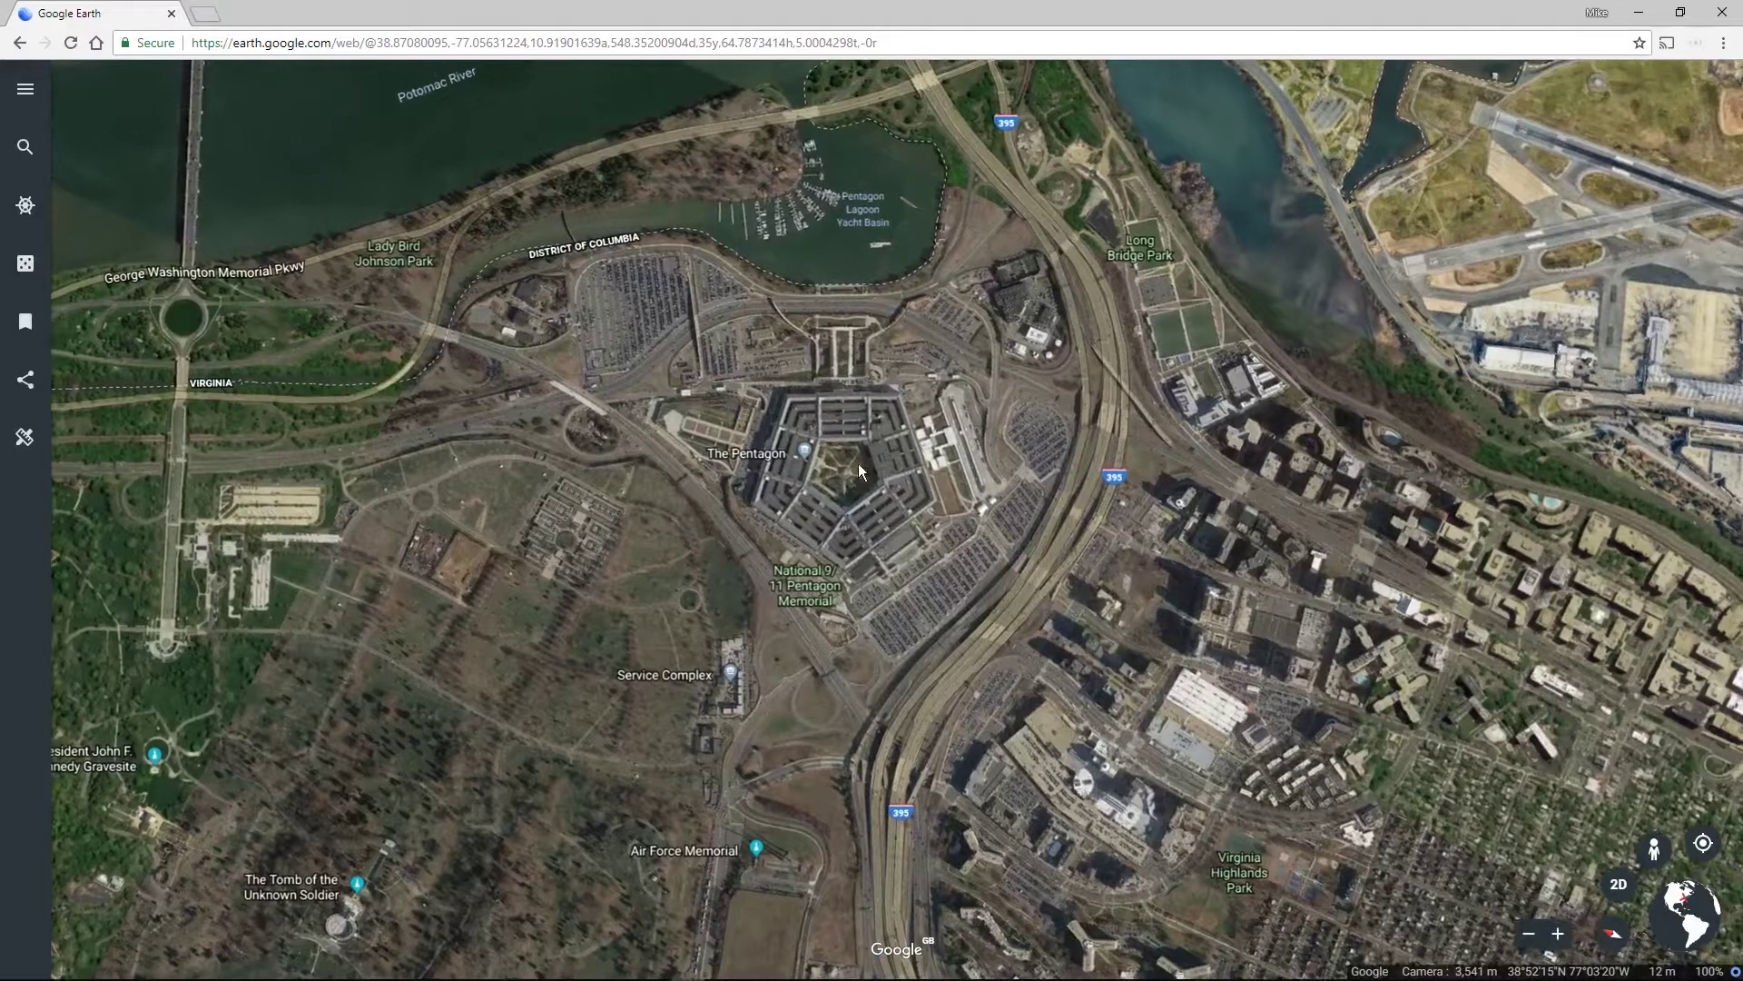
pyautogui.click(25, 438)
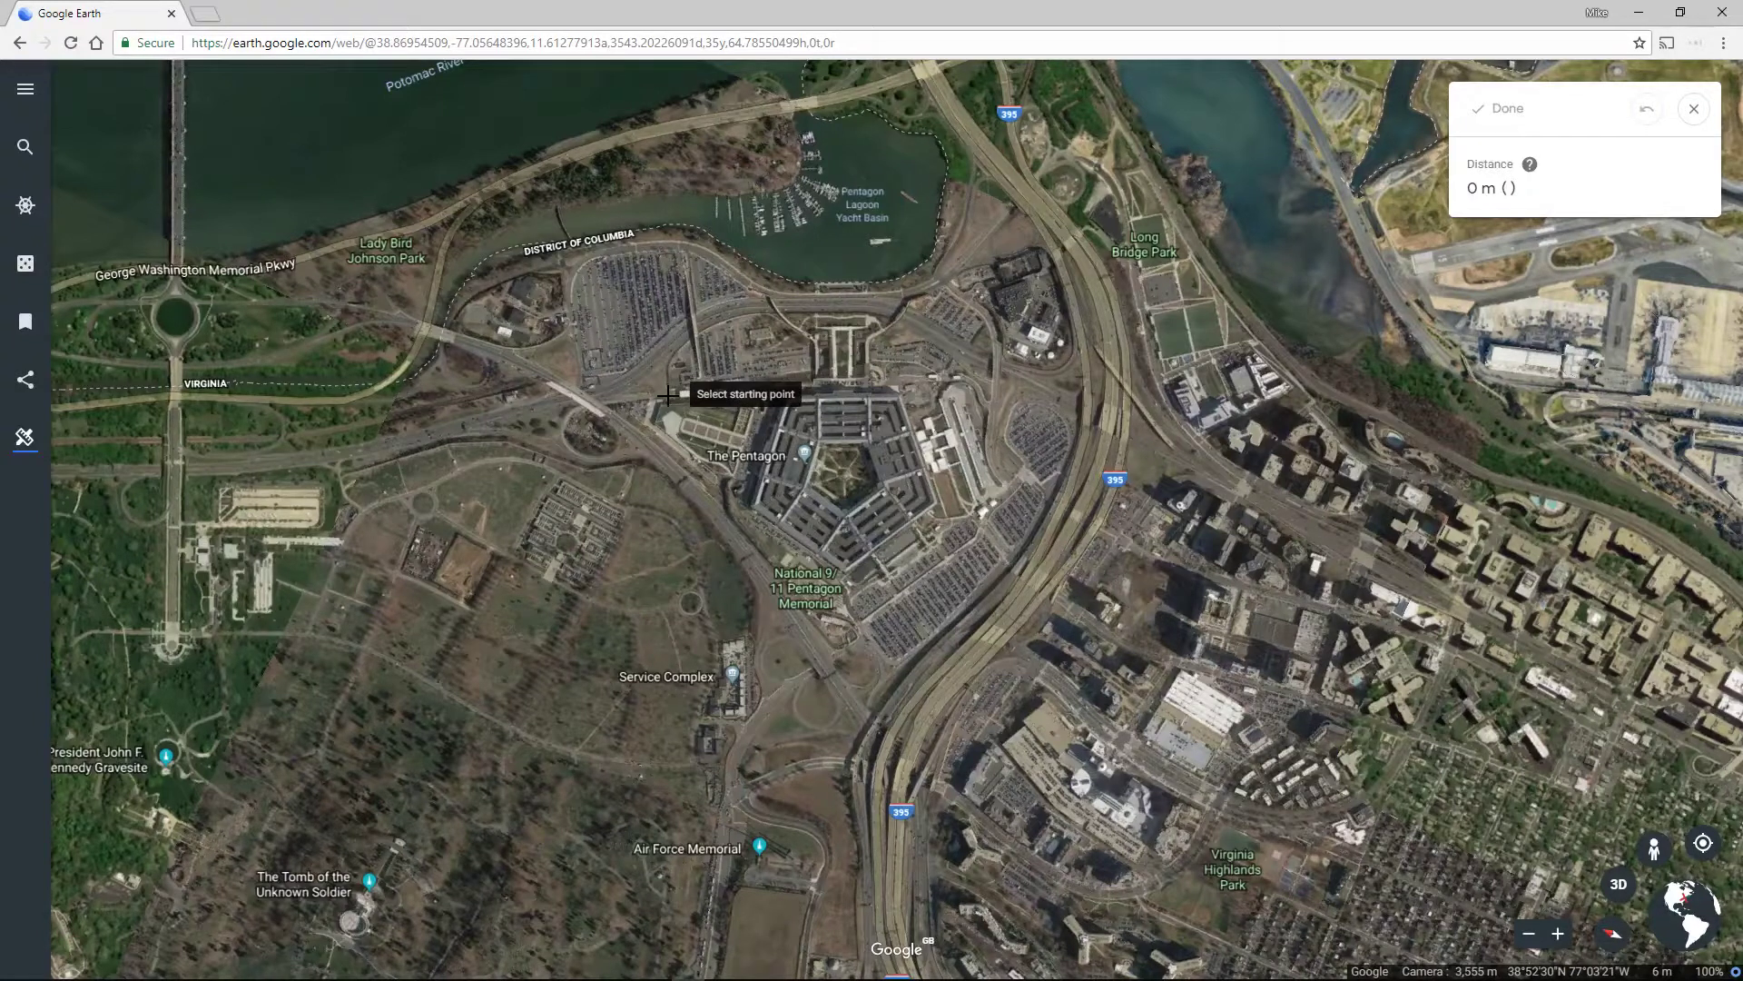
pyautogui.click(739, 564)
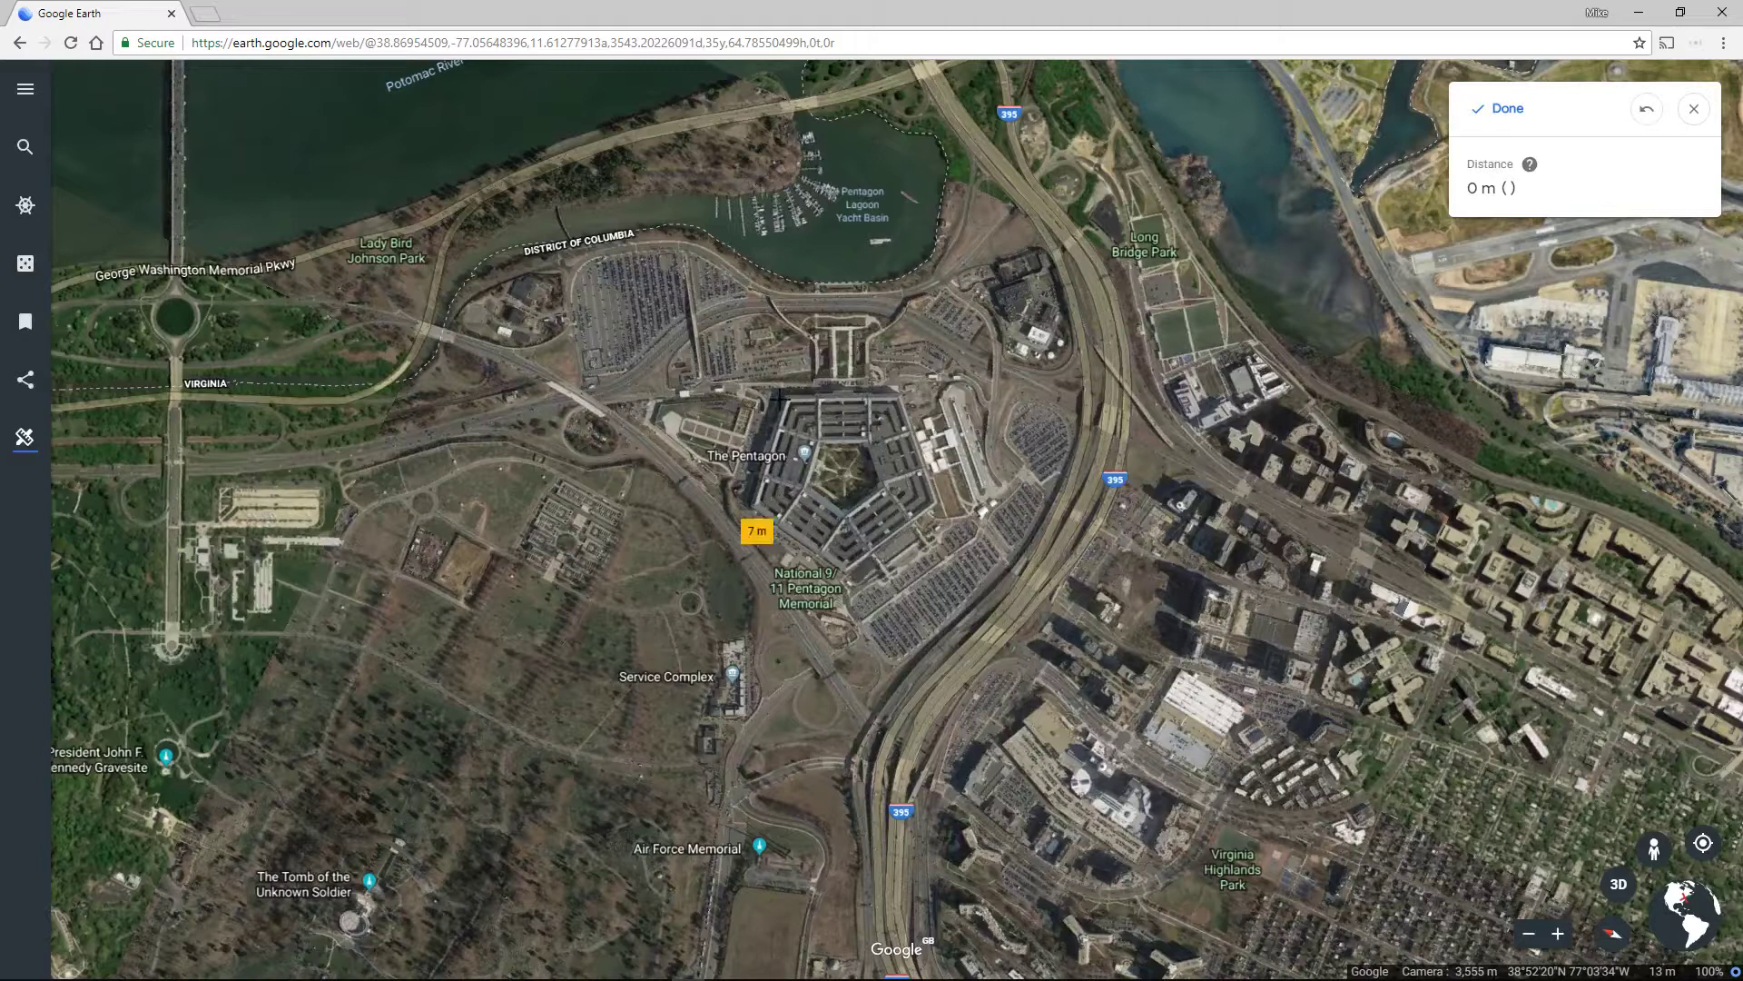
pyautogui.click(838, 216)
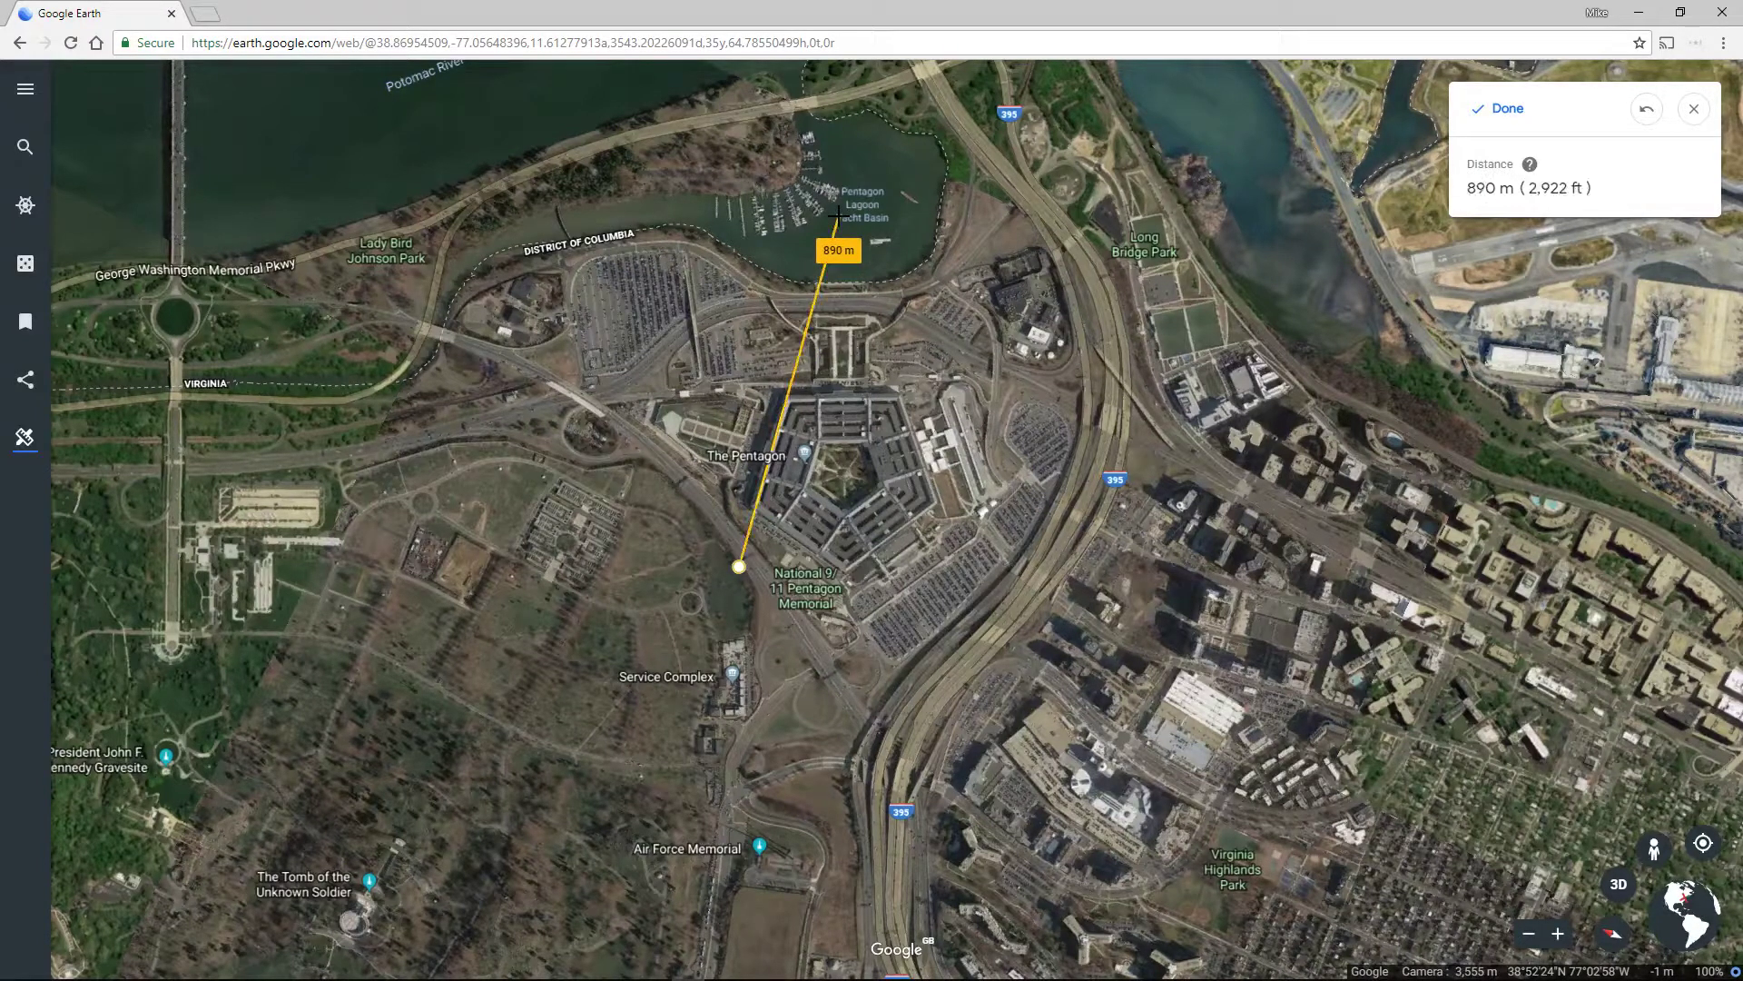
pyautogui.click(998, 676)
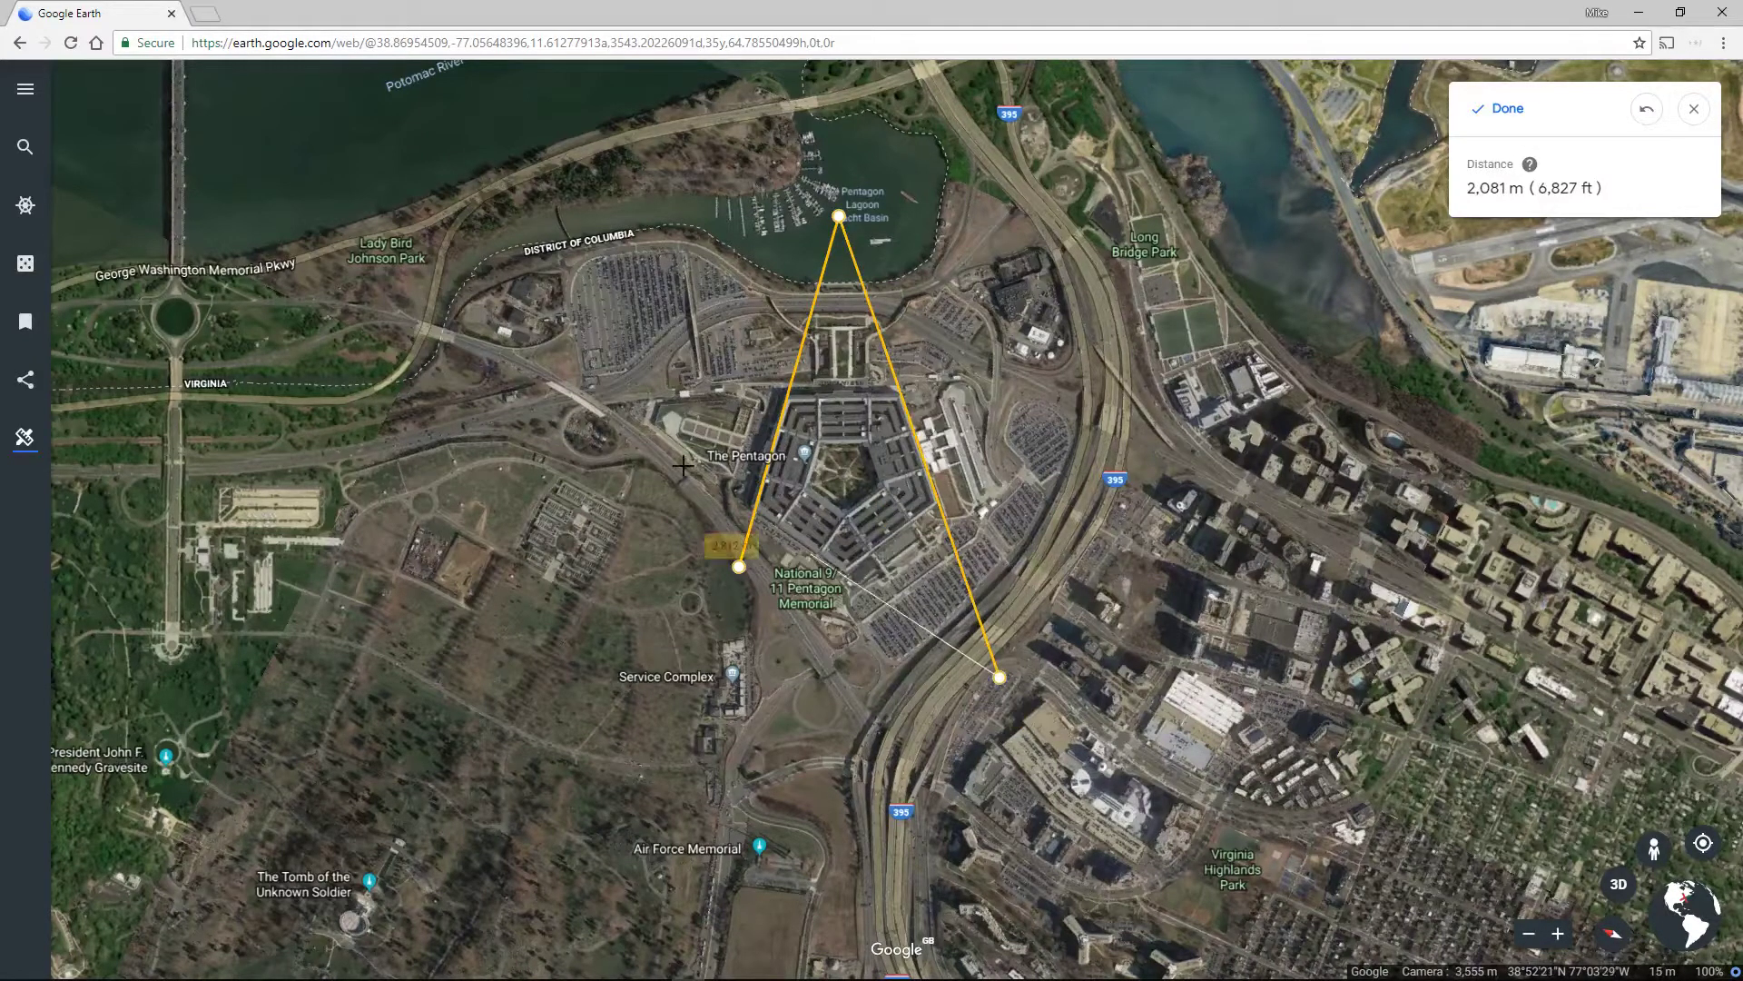
pyautogui.click(608, 413)
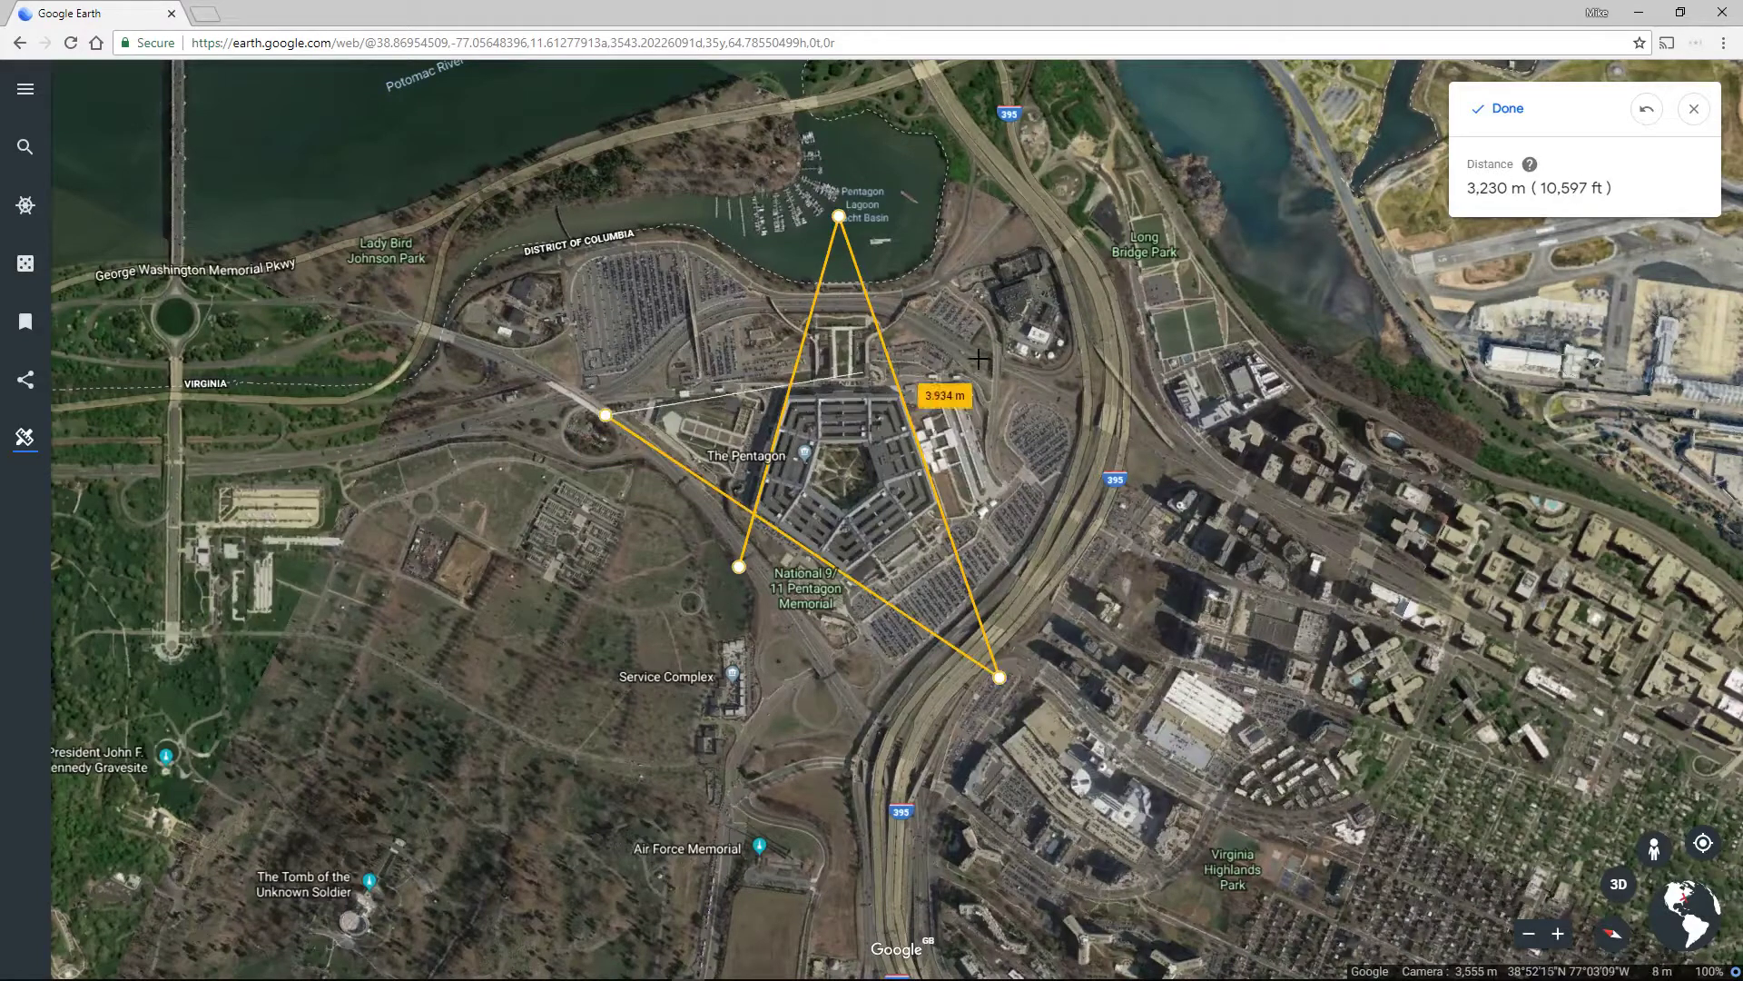
pyautogui.click(1087, 373)
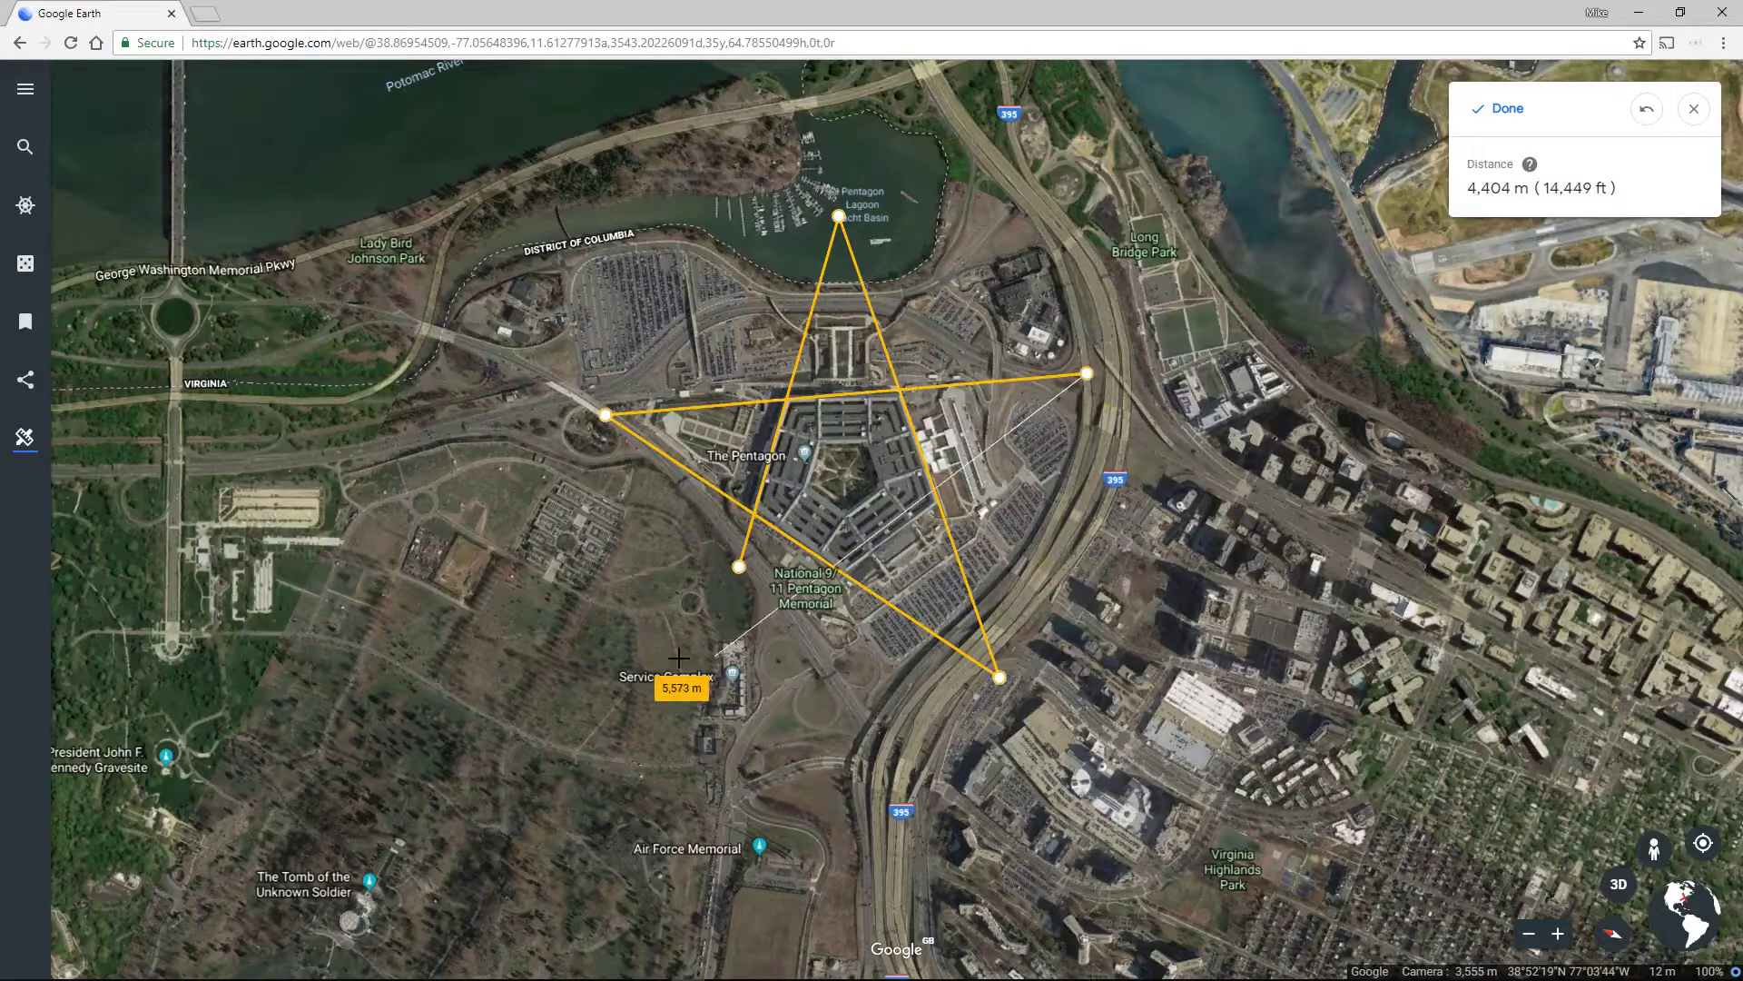
pyautogui.click(704, 688)
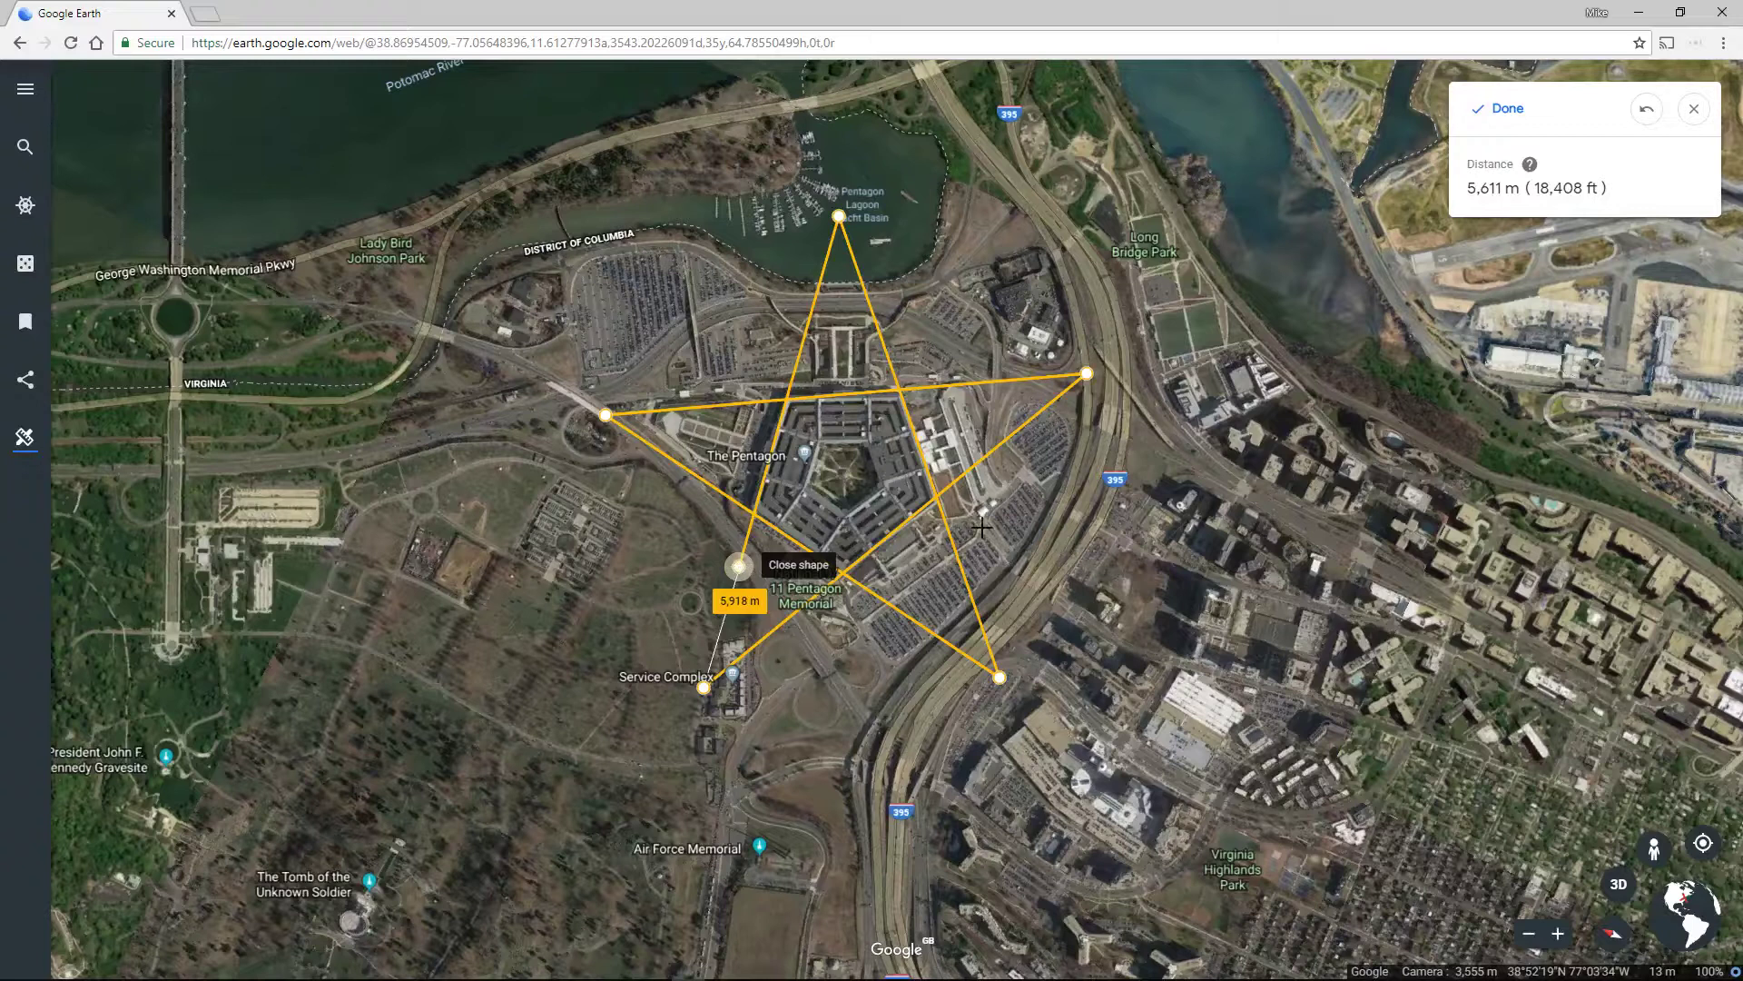
pyautogui.click(1694, 113)
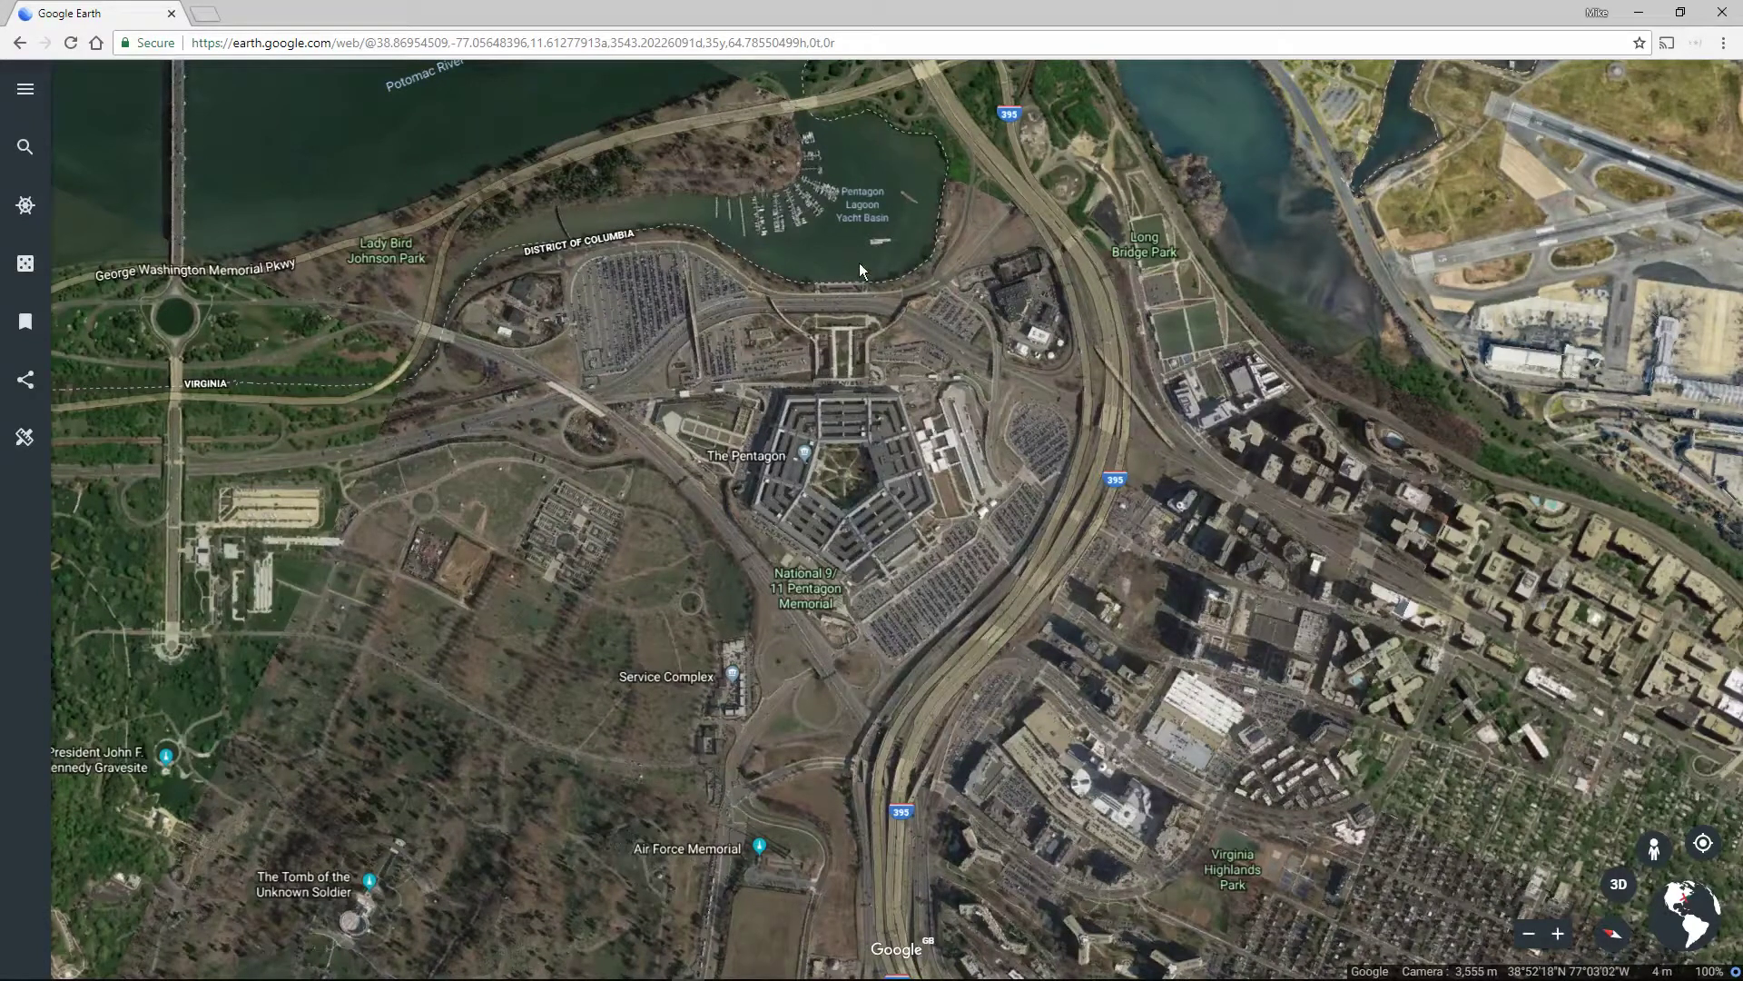
# Step: Measure a five-point star around the Pentagon, starting and closing at the lagoon point
pyautogui.click(25, 439)
pyautogui.click(843, 227)
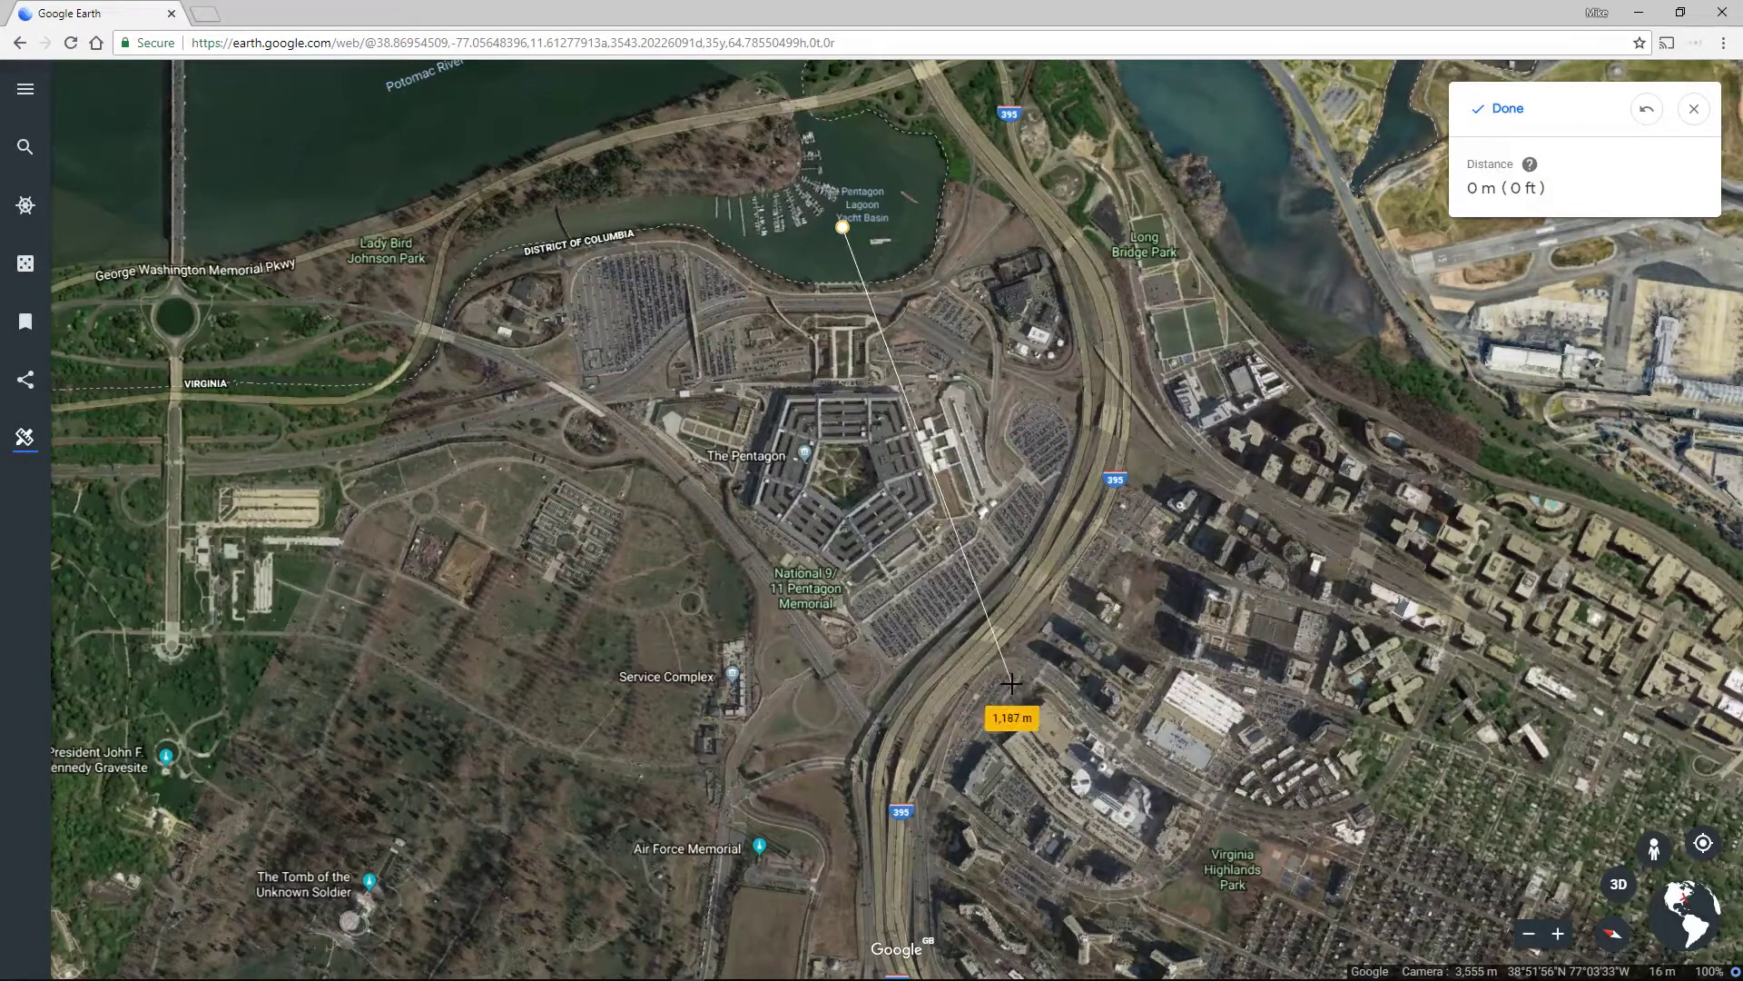
pyautogui.click(1001, 686)
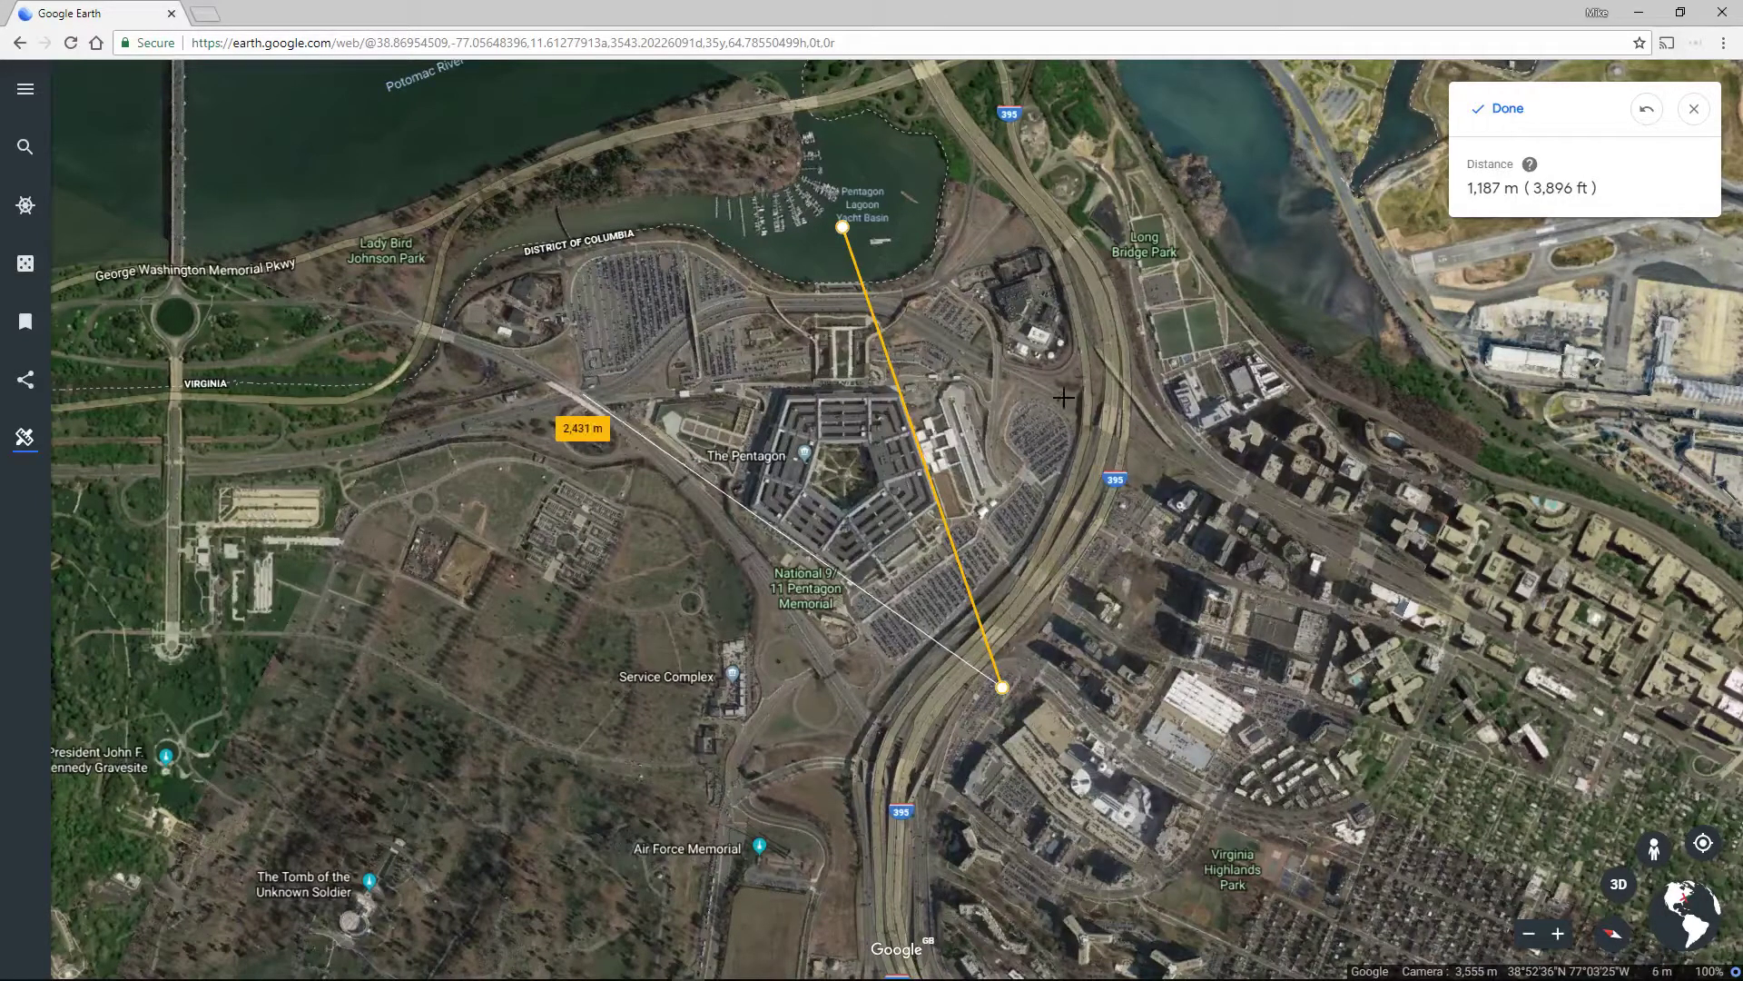
pyautogui.click(582, 393)
pyautogui.click(1092, 388)
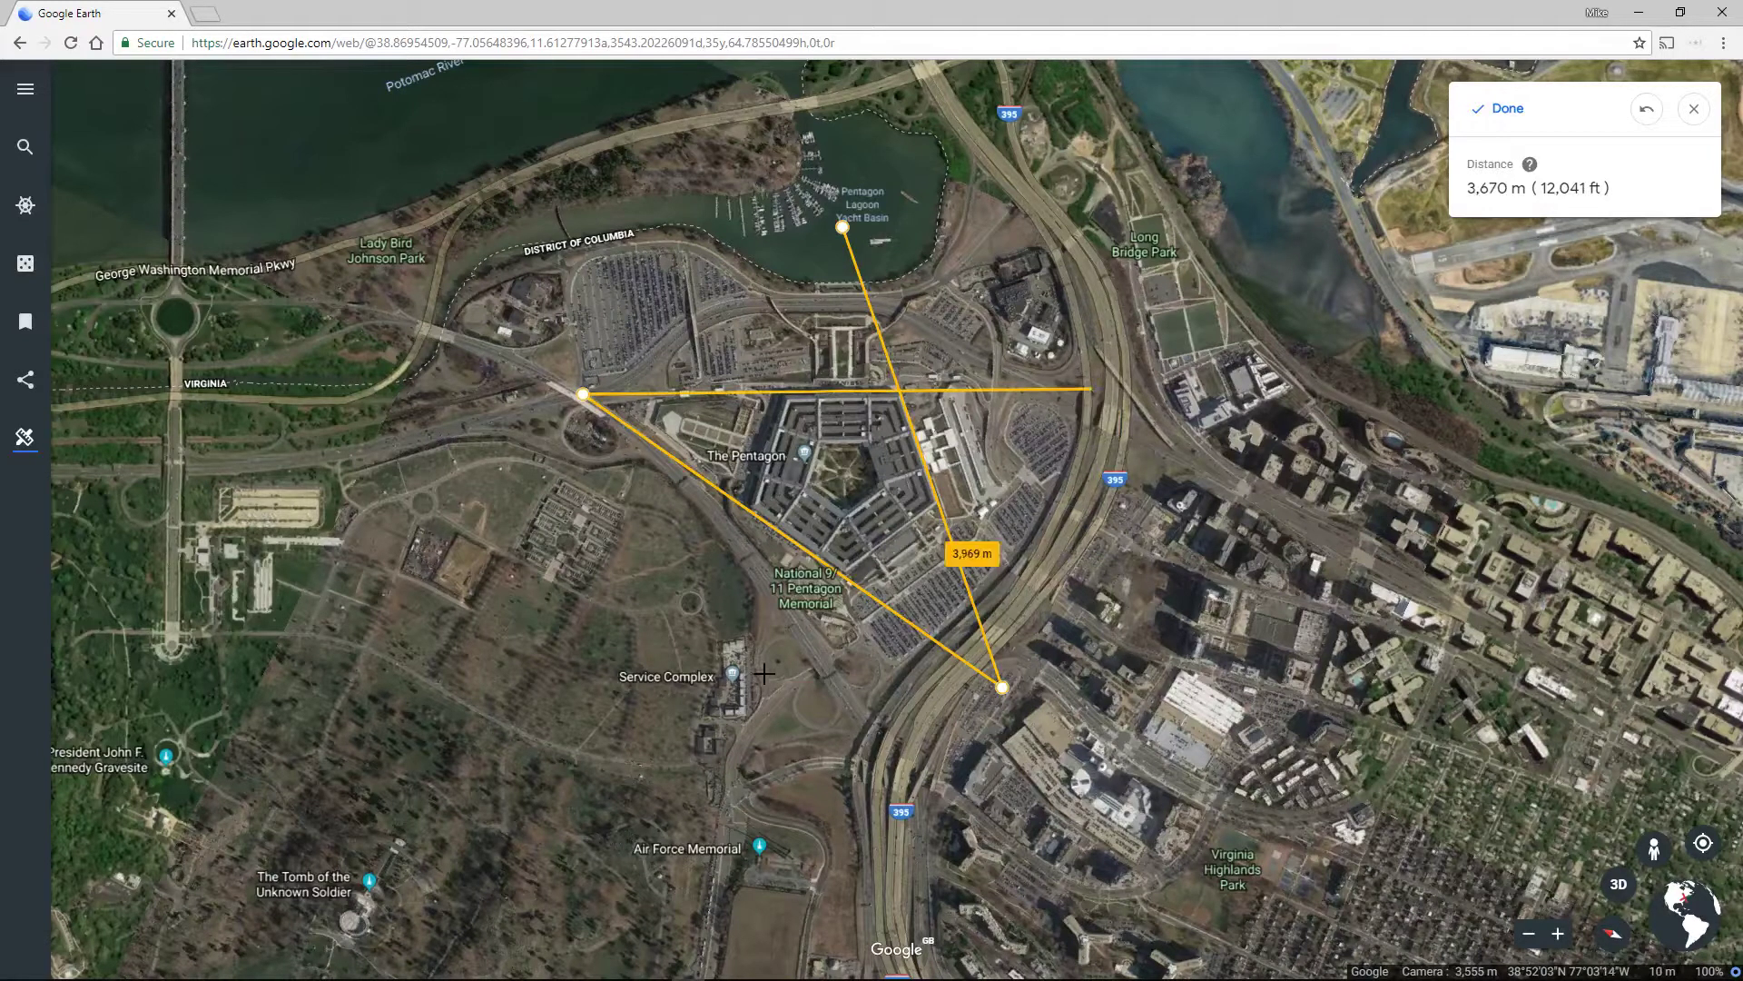
pyautogui.click(706, 669)
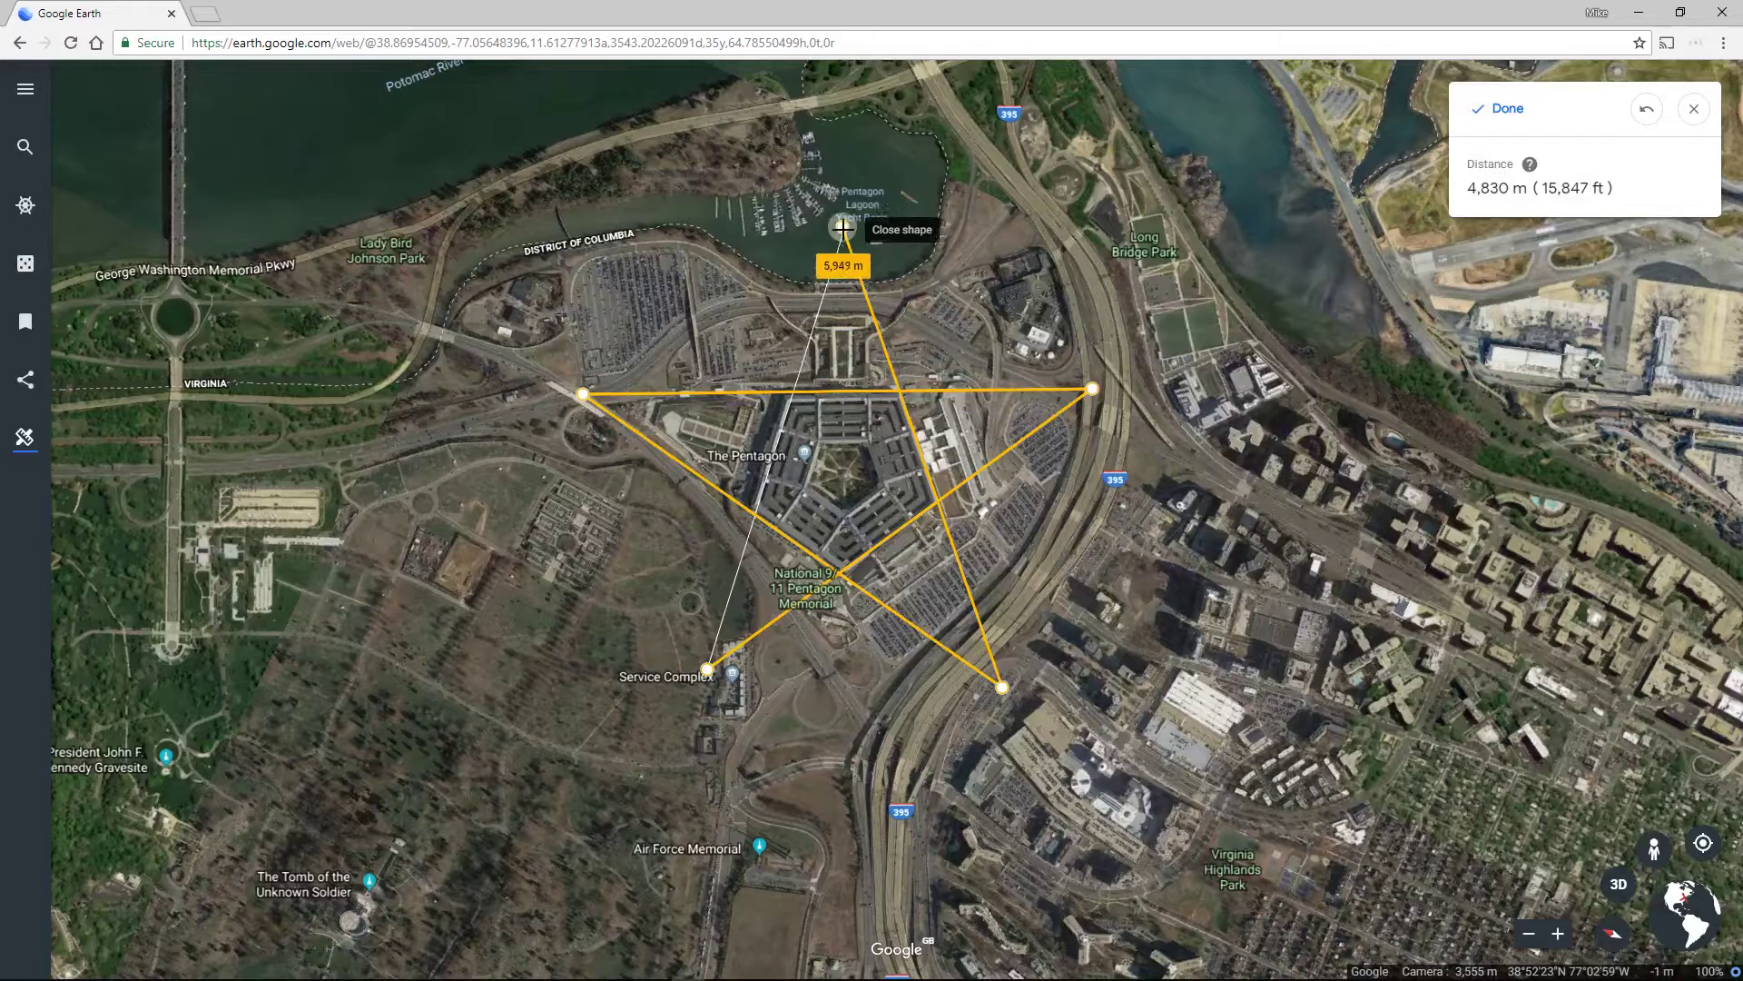
pyautogui.click(843, 230)
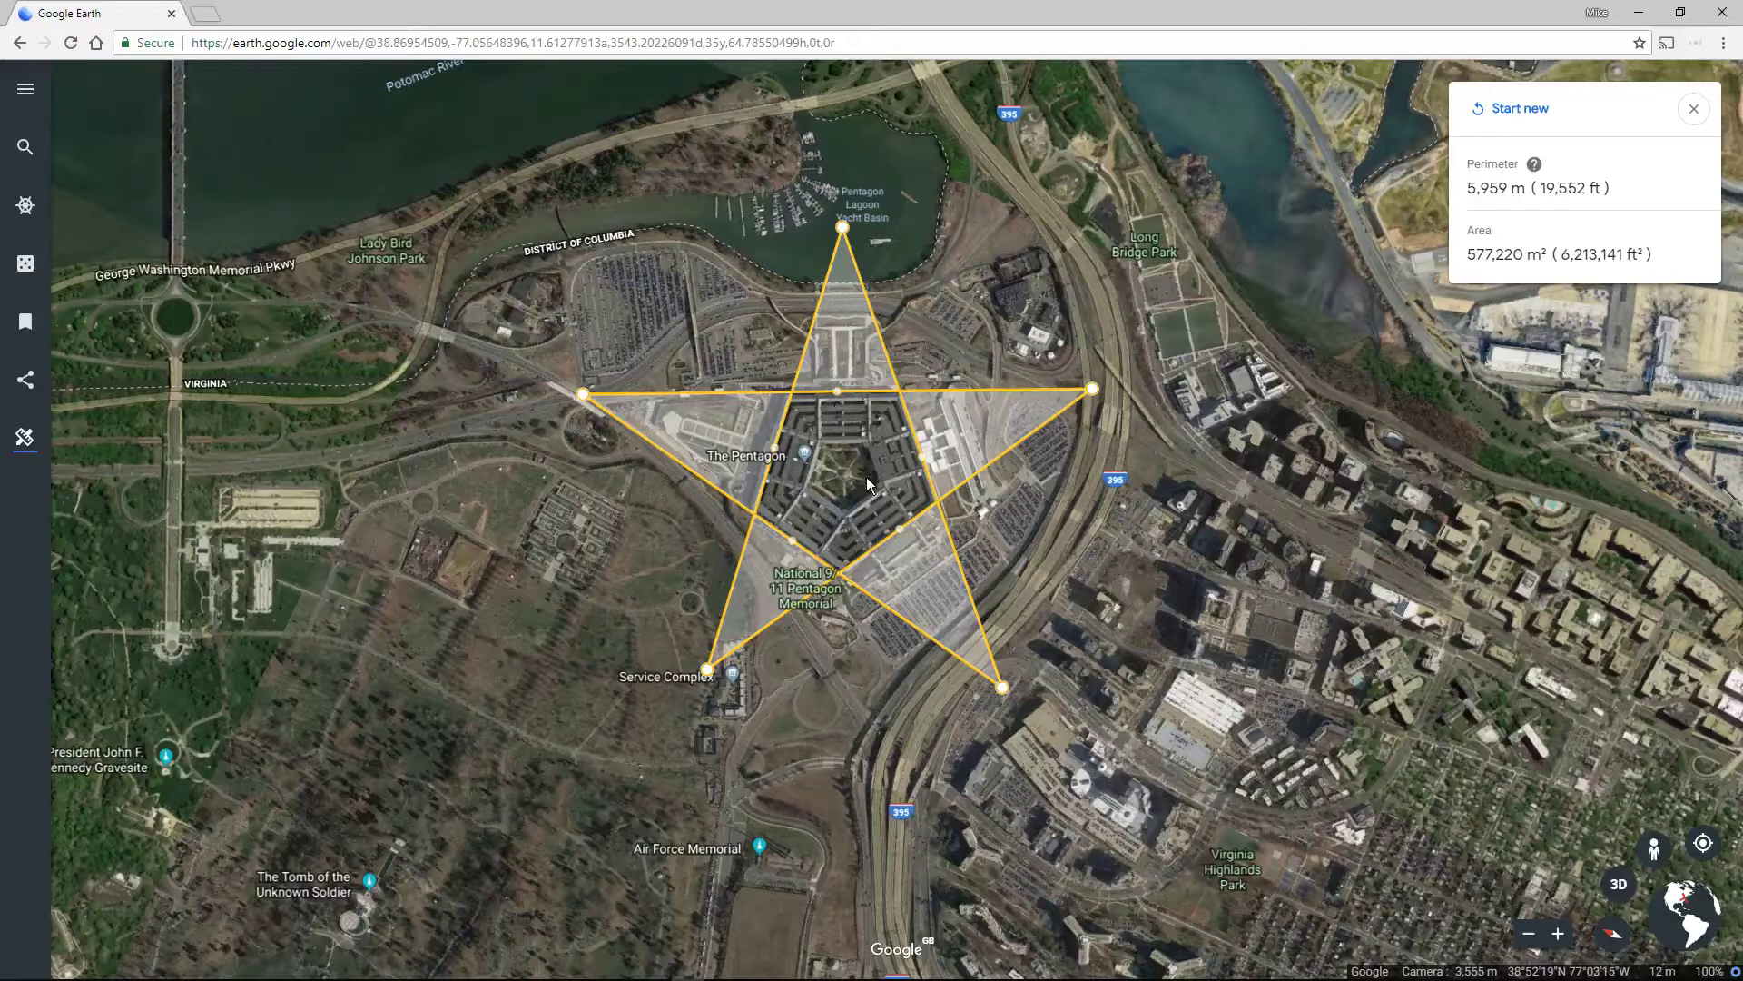
# Step: Lower the star's lower-left vertex for 6,073 m and 598,731 m², then rotate a tilted 3D view
pyautogui.scroll(2, 866, 477)
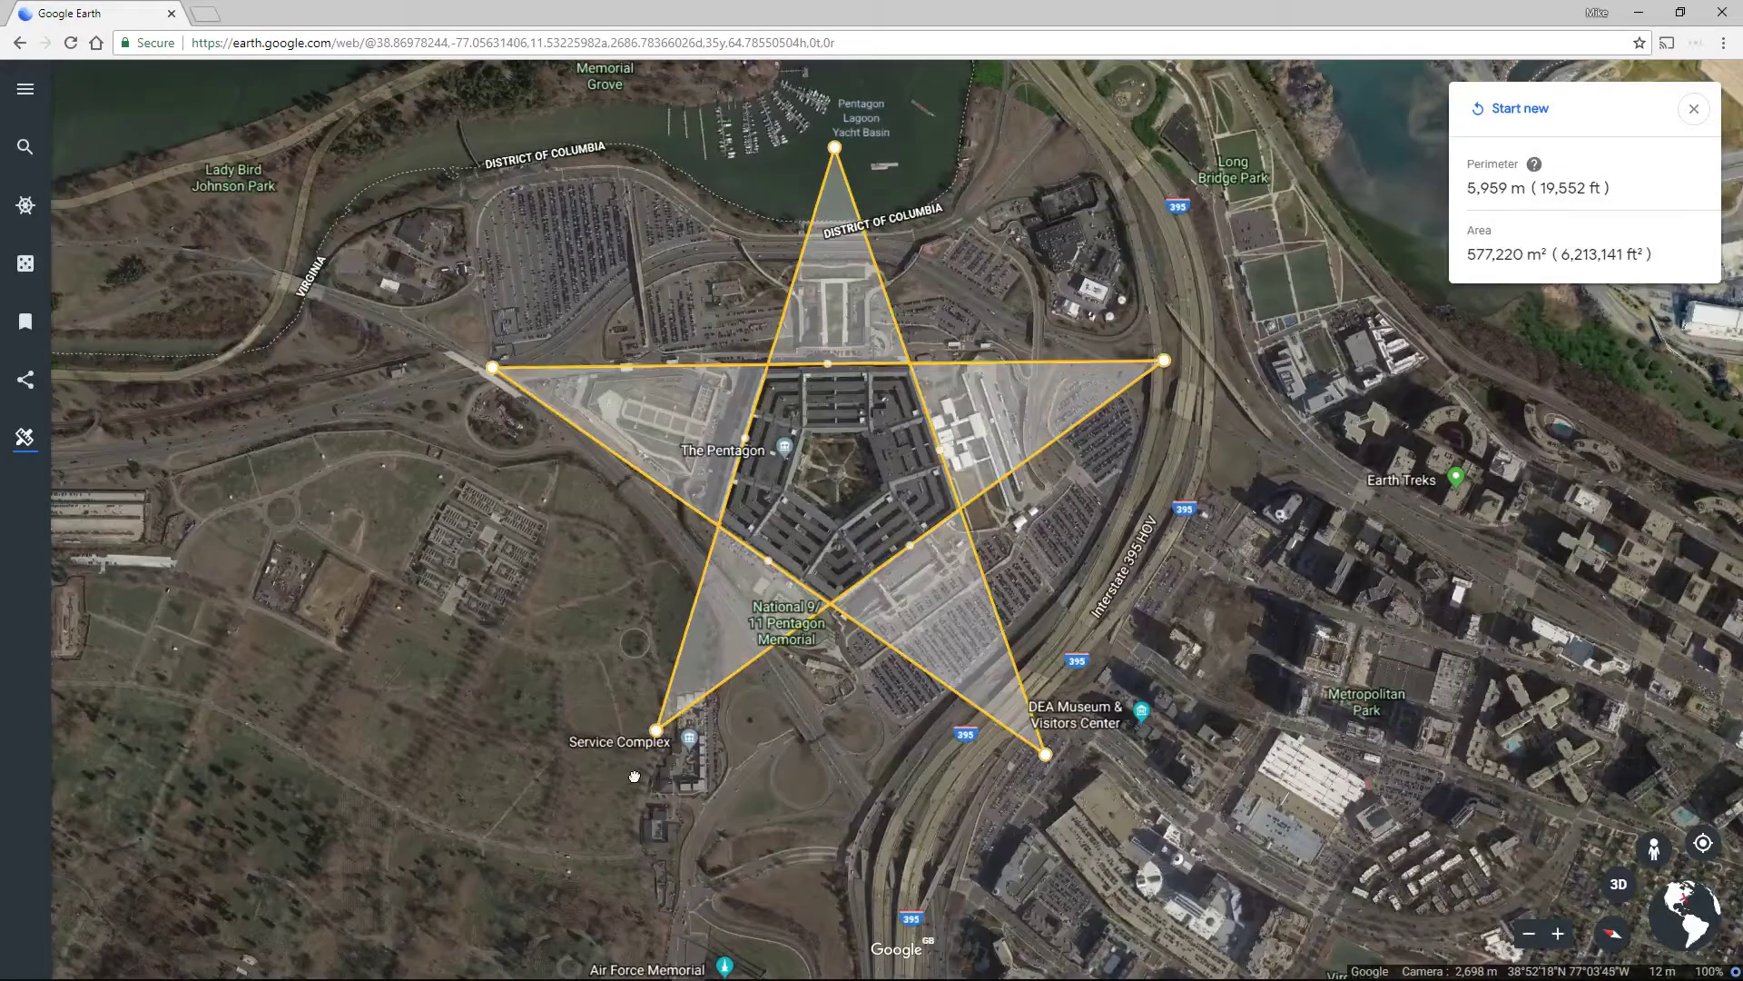
pyautogui.moveTo(656, 729)
pyautogui.mouseDown()
pyautogui.moveTo(625, 775)
pyautogui.moveTo(638, 757)
pyautogui.mouseUp()
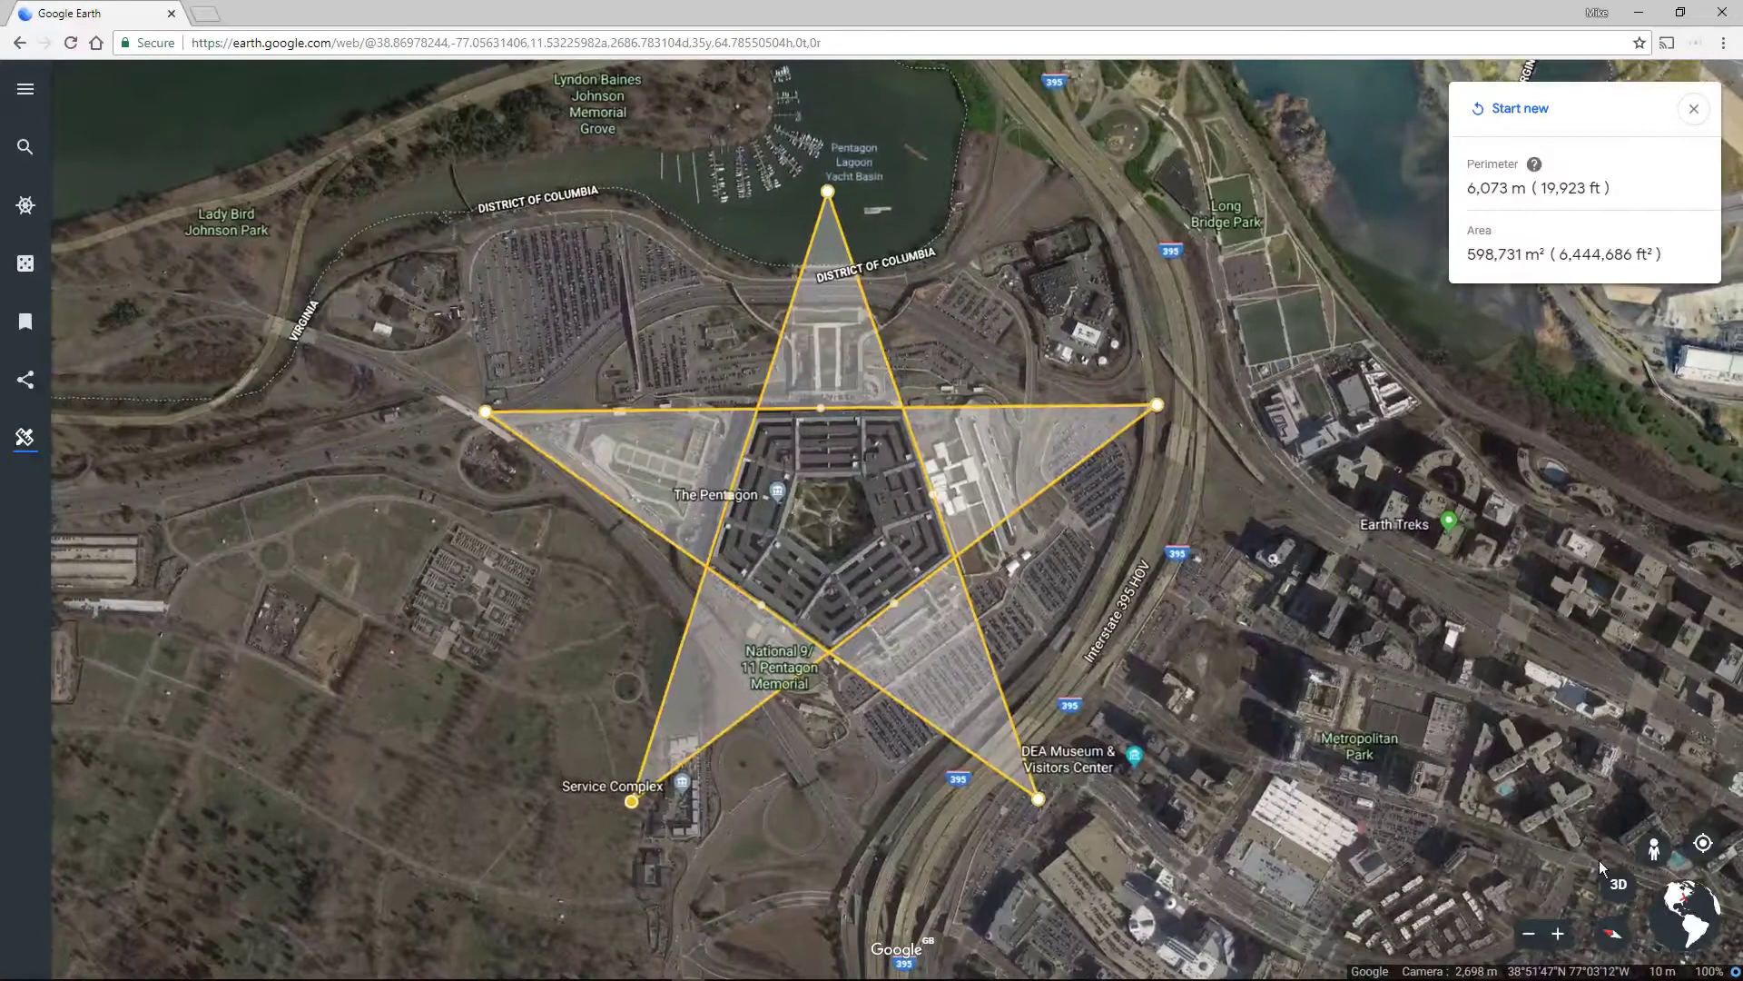
pyautogui.click(1616, 885)
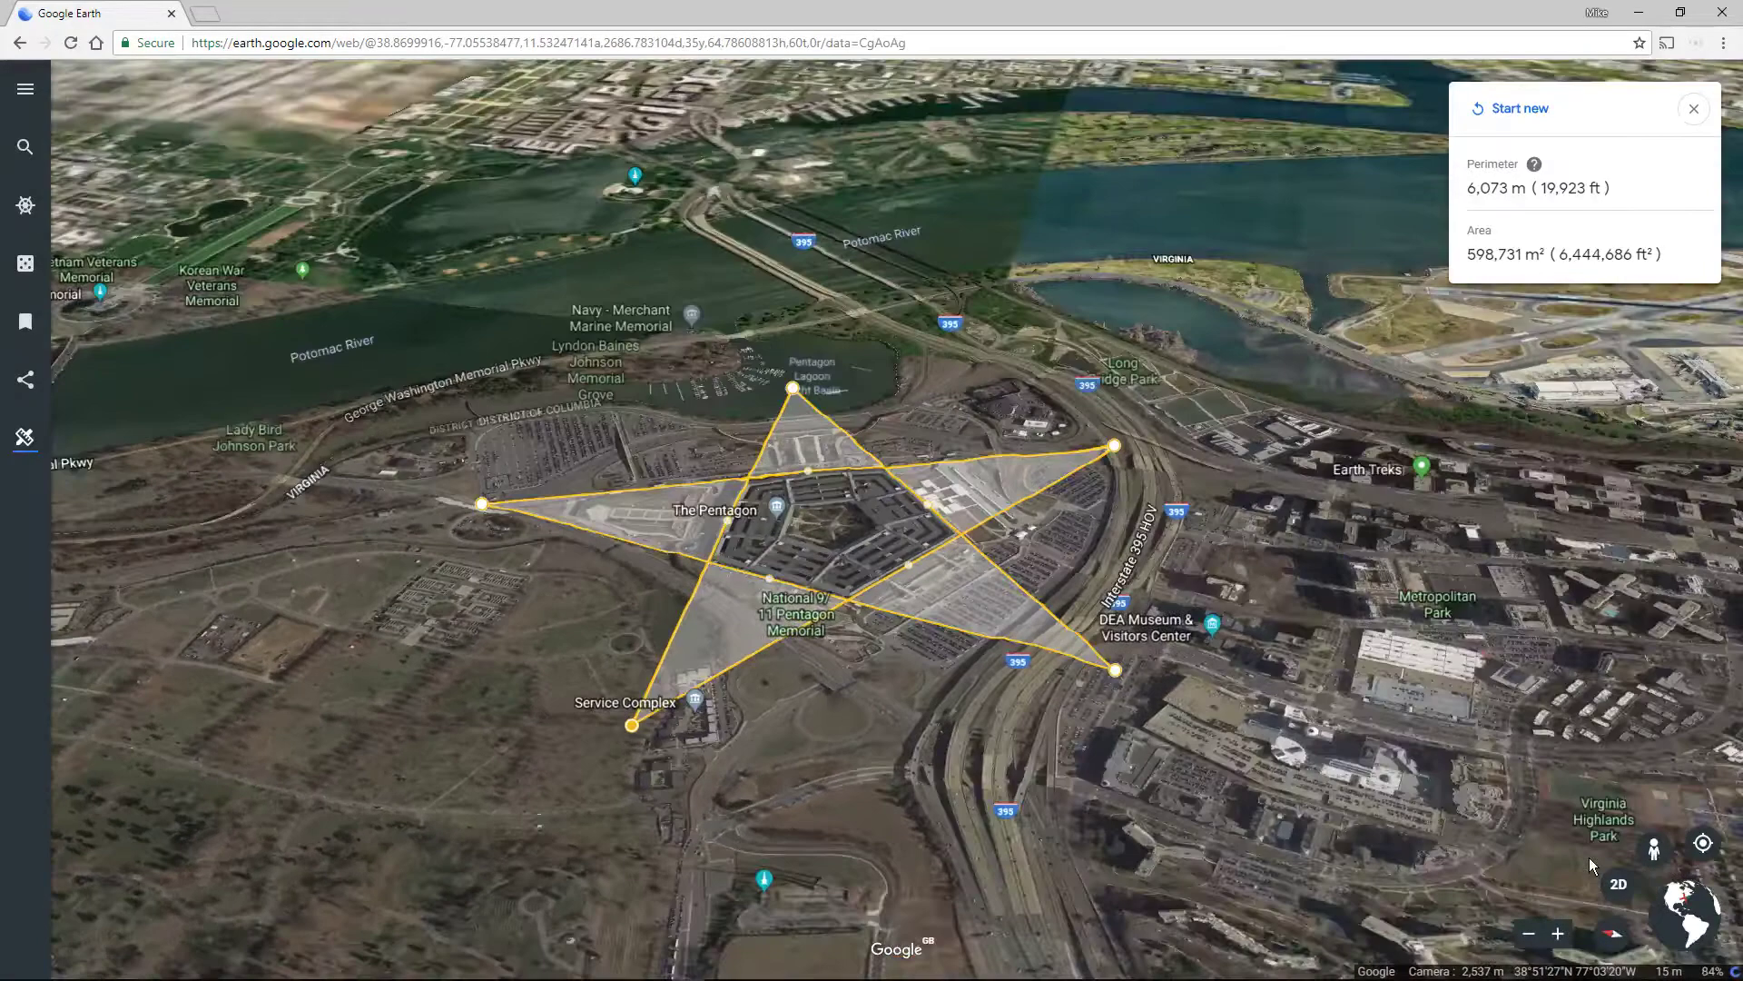
pyautogui.keyDown('shift'); pyautogui.moveTo(1387, 799); pyautogui.dragTo(826, 794); pyautogui.keyUp('shift')
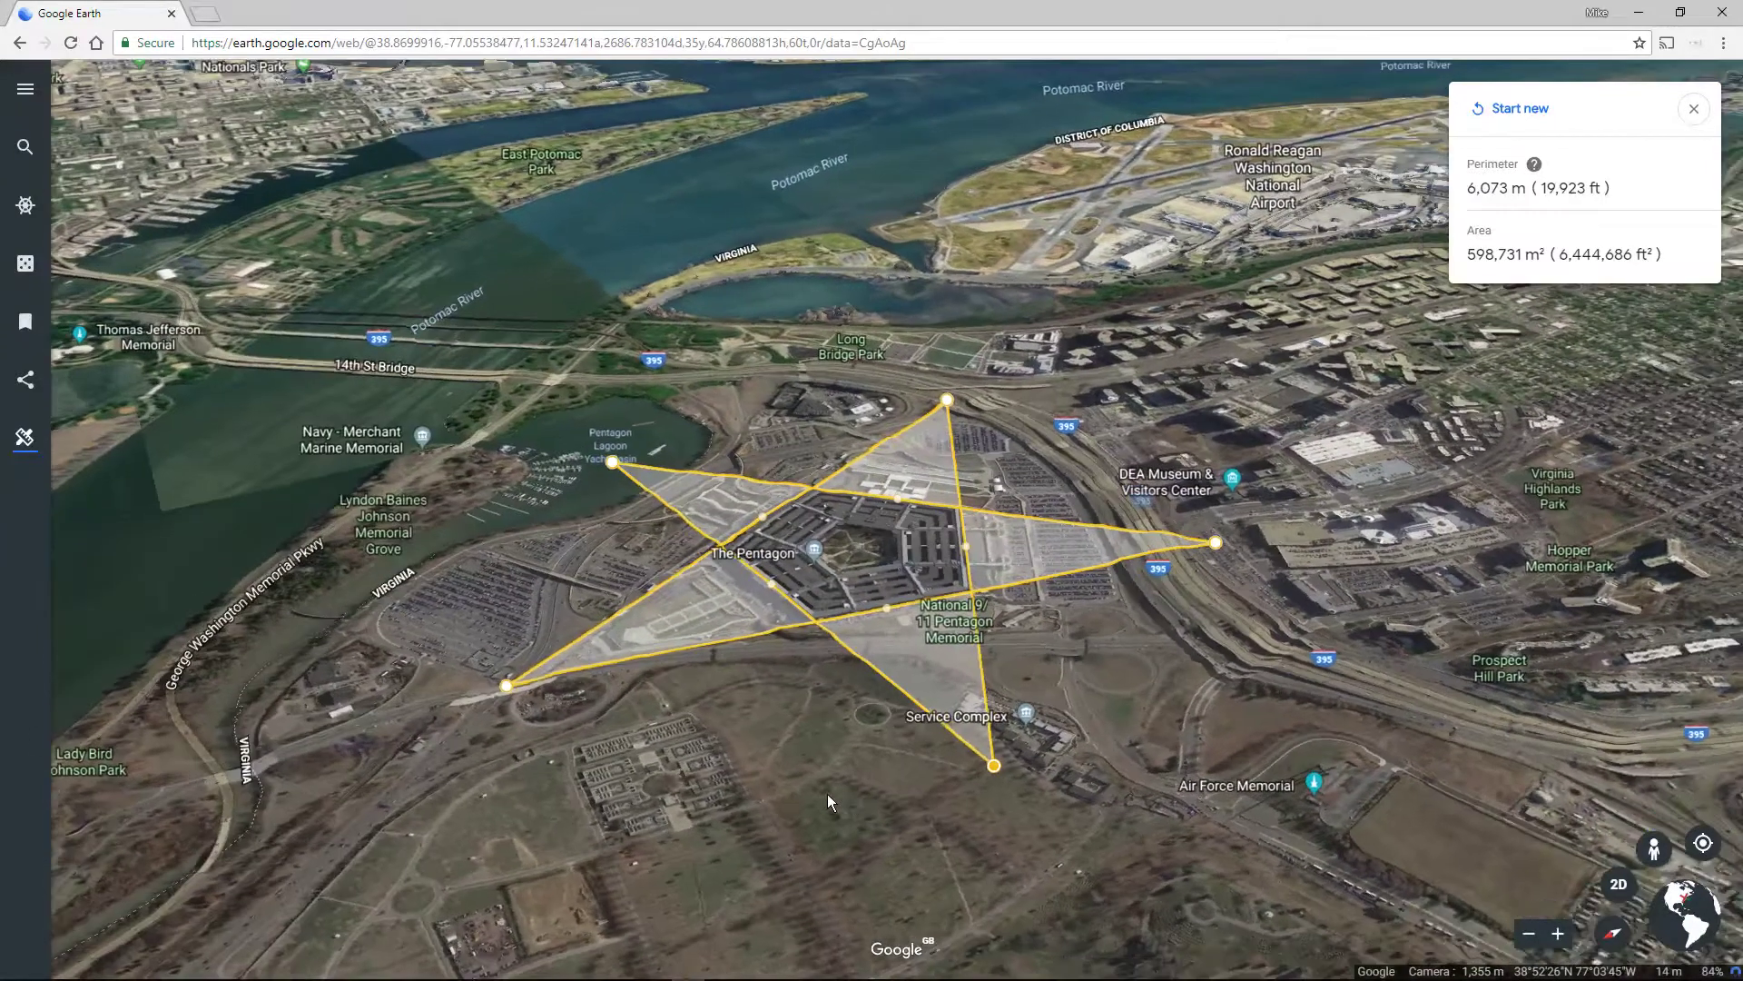